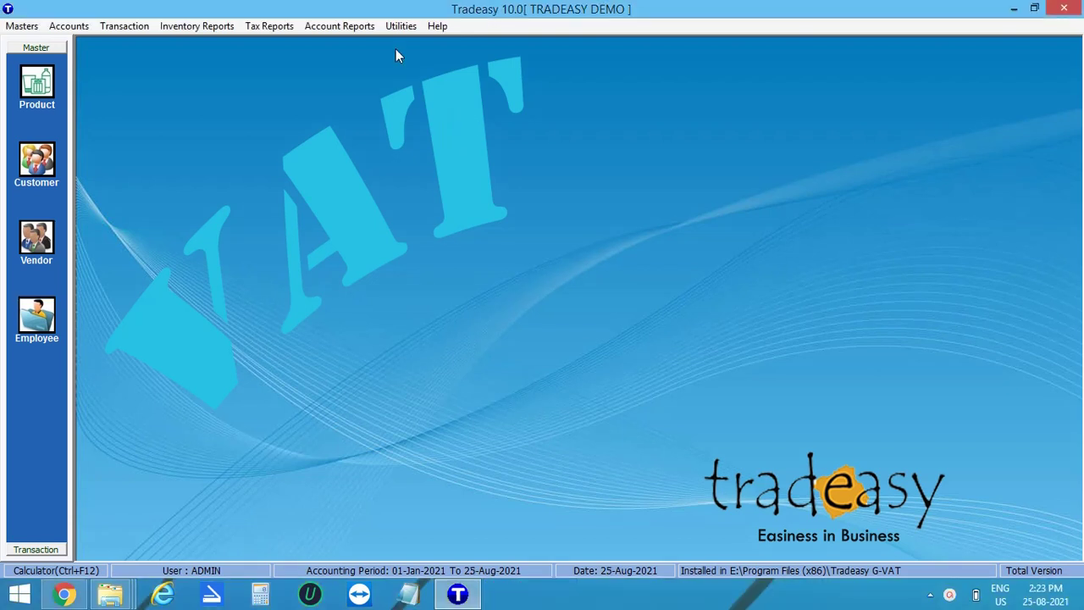
Step: Open the Utilities menu from the menu bar
{"action": "left_click", "coordinate": [399, 27]}
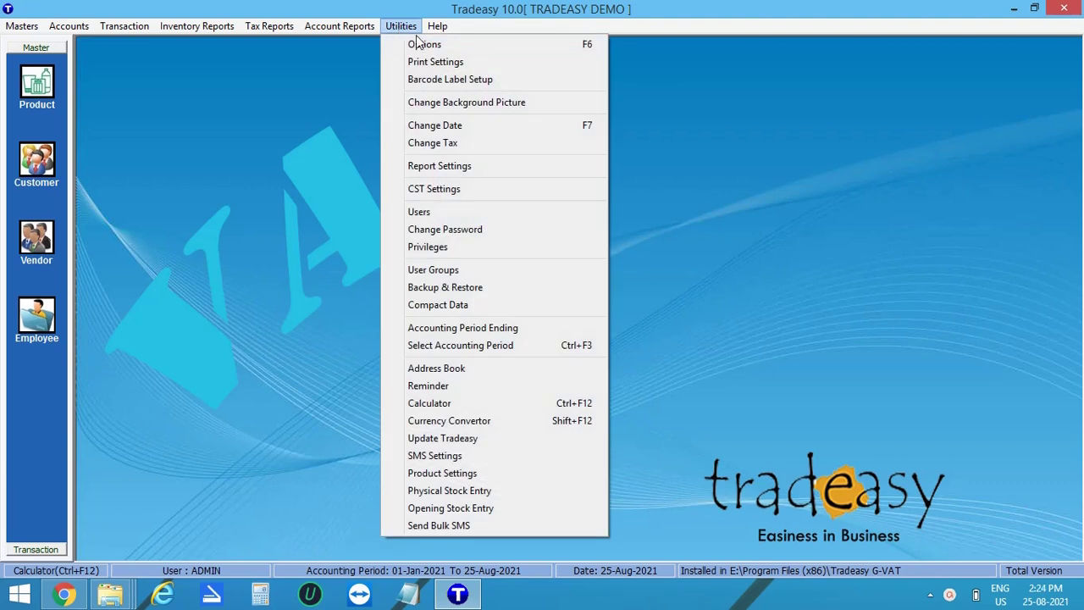
Step: Tick Enable Mobile IMEI Validations on Page 2 of Options and save the change
{"action": "left_click", "coordinate": [498, 44]}
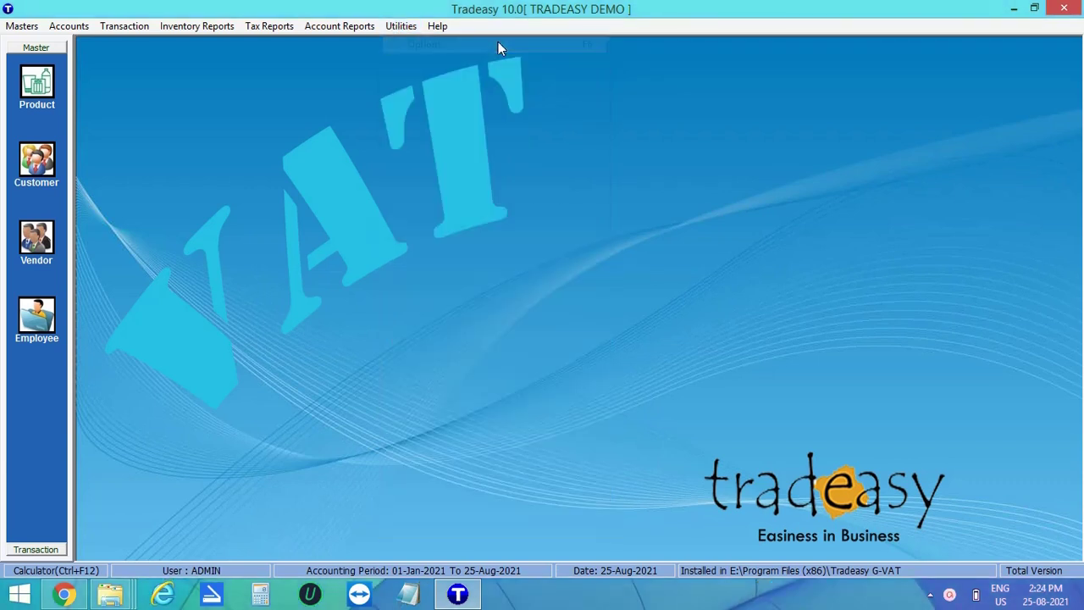
{"action": "left_click", "coordinate": [683, 477]}
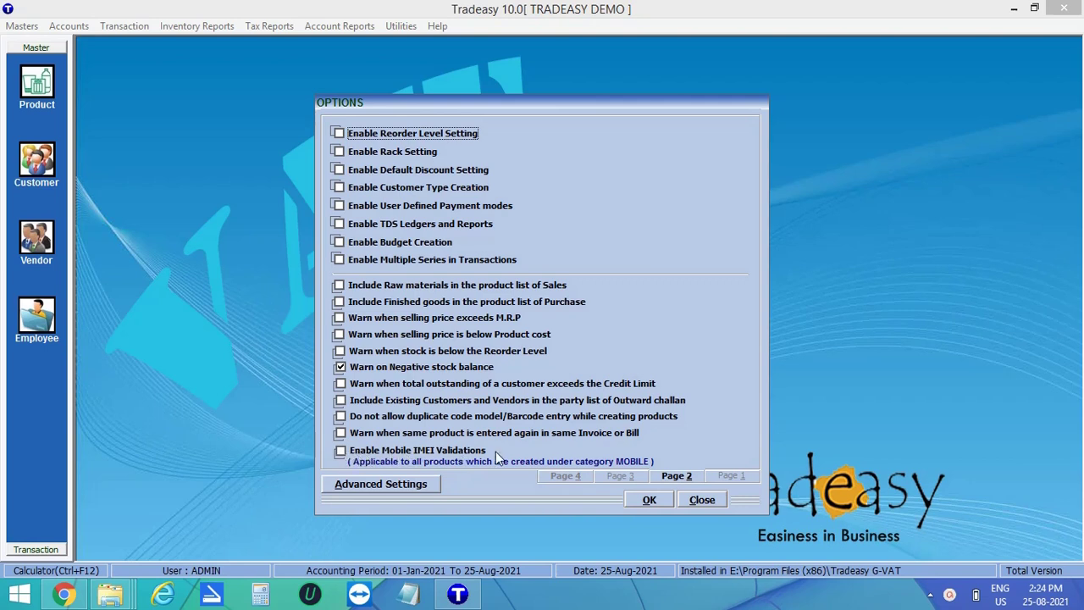
{"action": "left_click", "coordinate": [340, 452]}
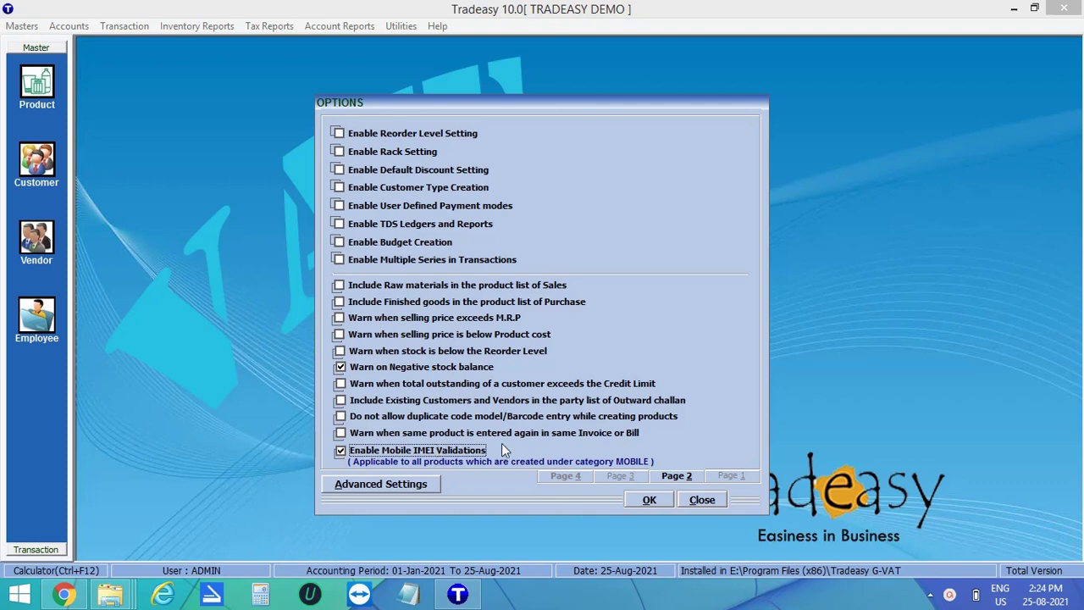
{"action": "left_click", "coordinate": [654, 505]}
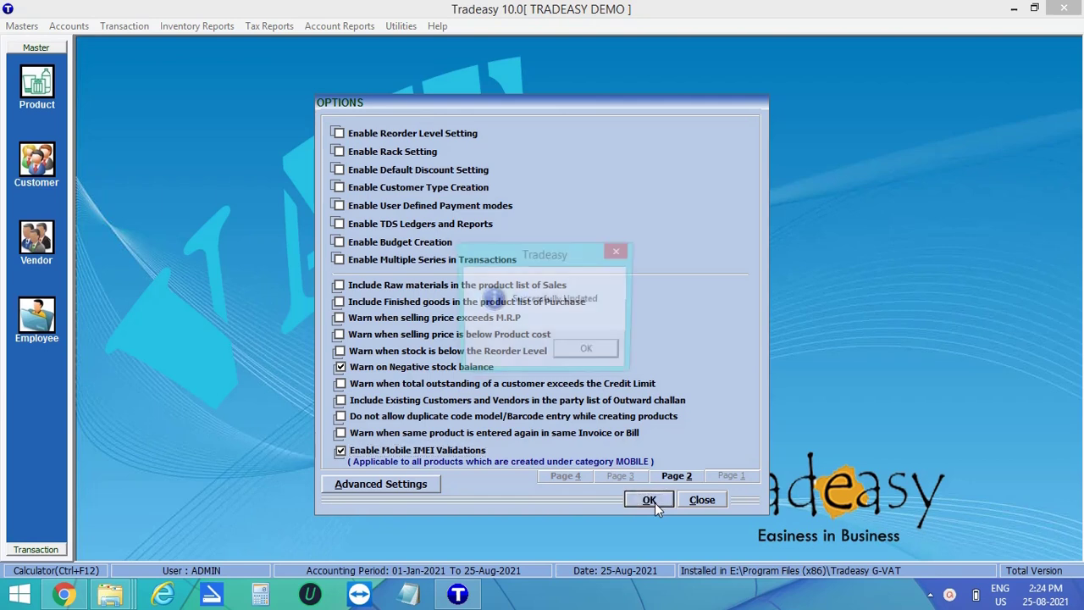
{"action": "left_click", "coordinate": [590, 354]}
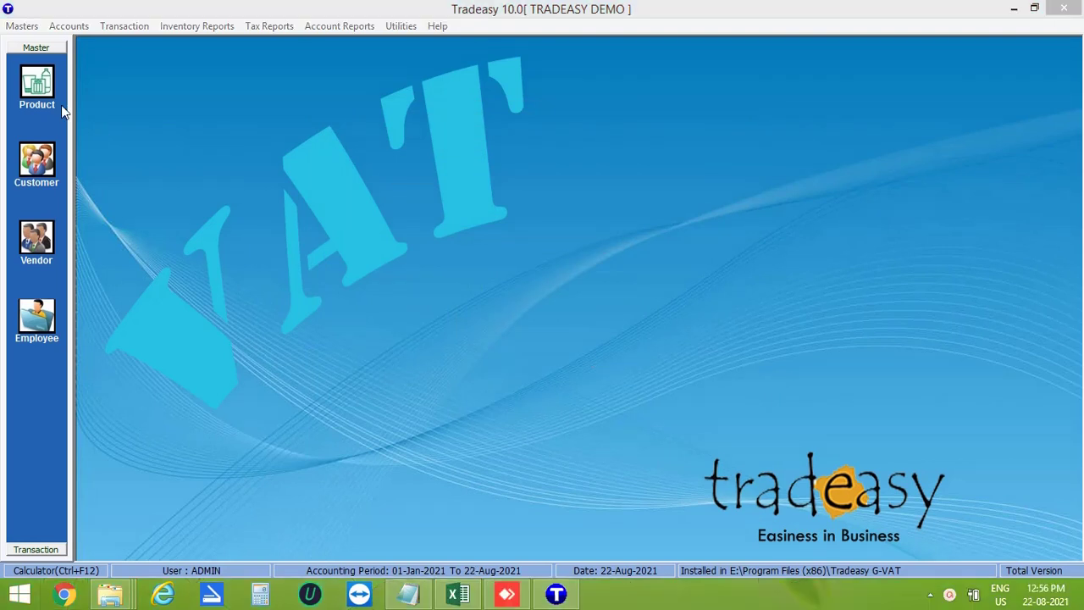
Step: Start a new product named SAMSUNG GALAXY with code SG and barcode 74774
{"action": "left_click", "coordinate": [37, 88]}
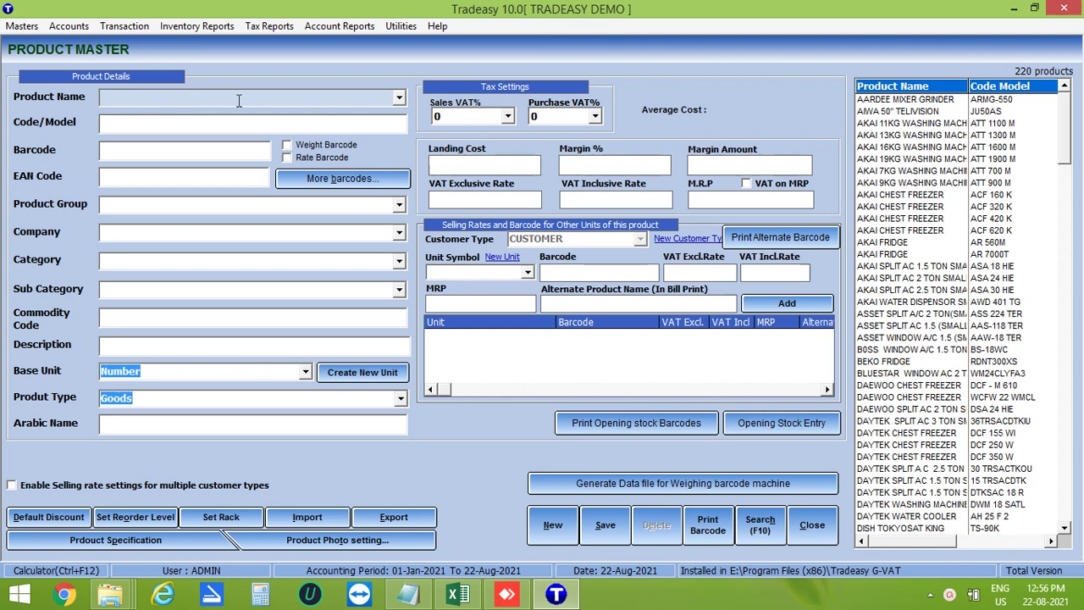
{"action": "type", "text": "SAMSUNG "}
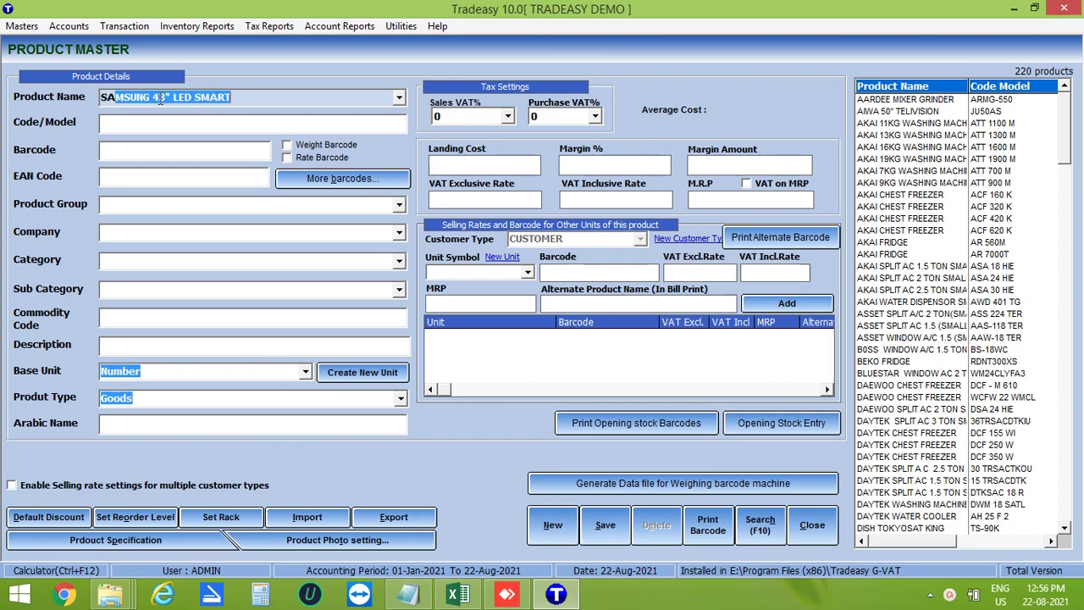
{"action": "type", "text": "GALAXY"}
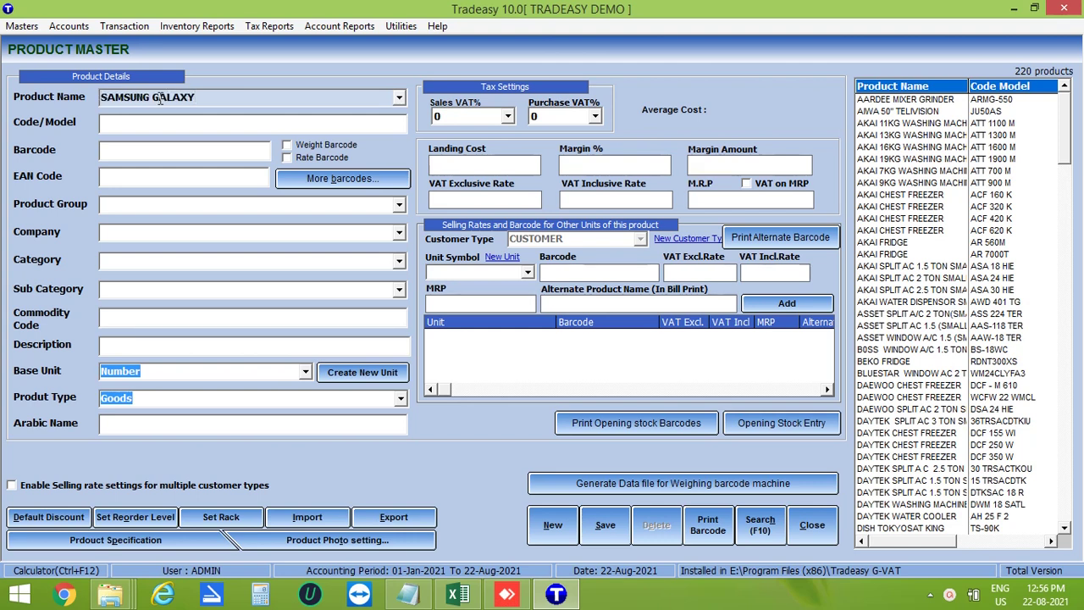
{"action": "key", "text": "Return"}
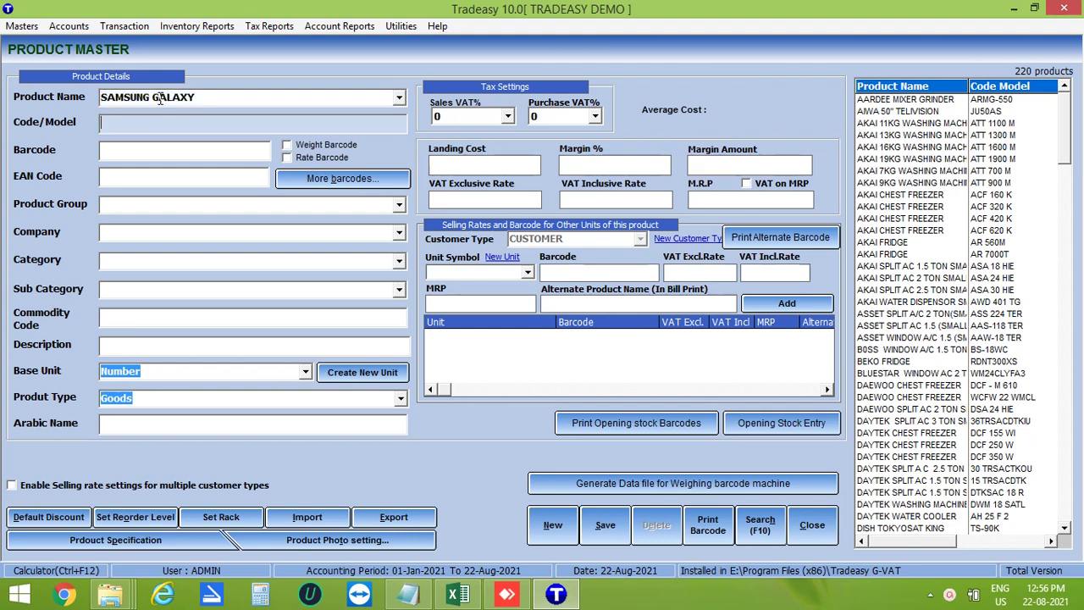
{"action": "type", "text": "SG"}
{"action": "key", "text": "Return"}
{"action": "type", "text": "74774"}
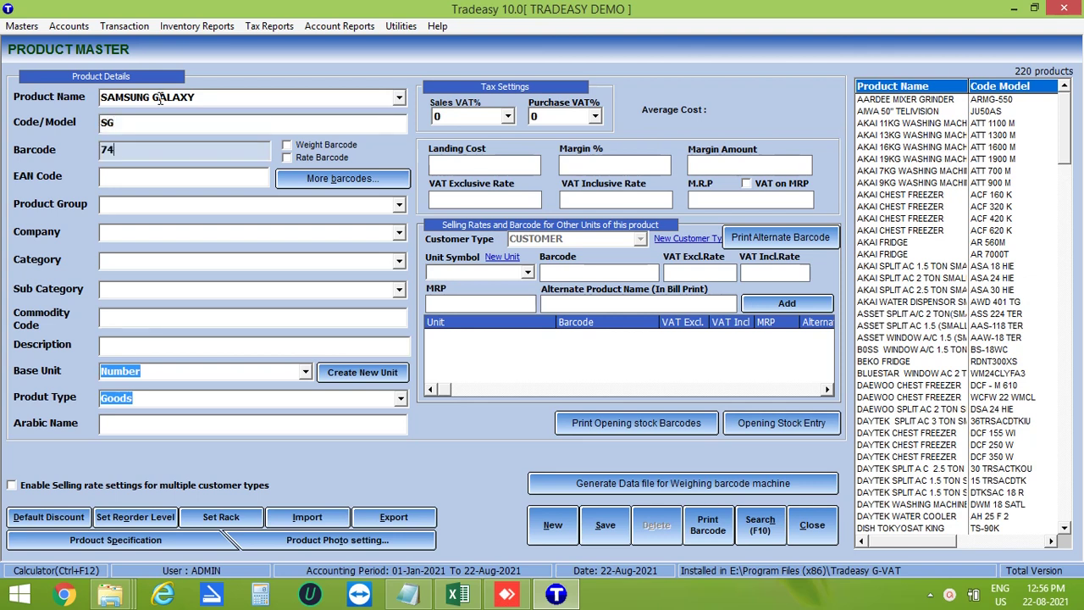
{"action": "key", "text": "Return"}
Step: Assign new group SMARTPHONE, company SAMSUNG and new category MOBILE to the product
{"action": "left_click", "coordinate": [129, 201]}
{"action": "type", "text": "SMARTPHONE"}
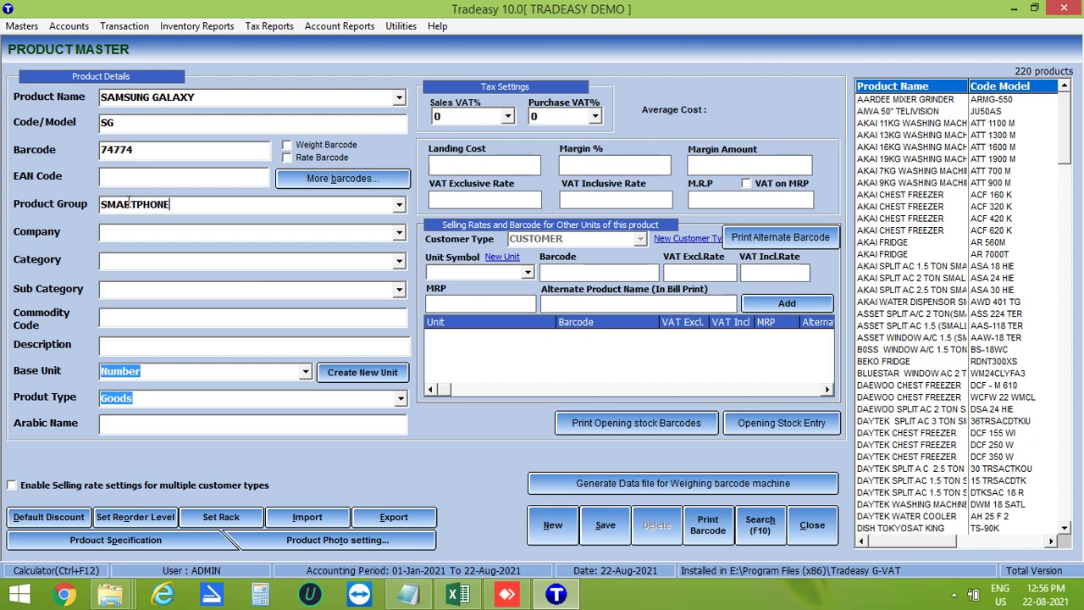
{"action": "key", "text": "Return"}
{"action": "left_click", "coordinate": [569, 354]}
{"action": "type", "text": "SAM"}
{"action": "key", "text": "Return"}
{"action": "type", "text": "MOBILE"}
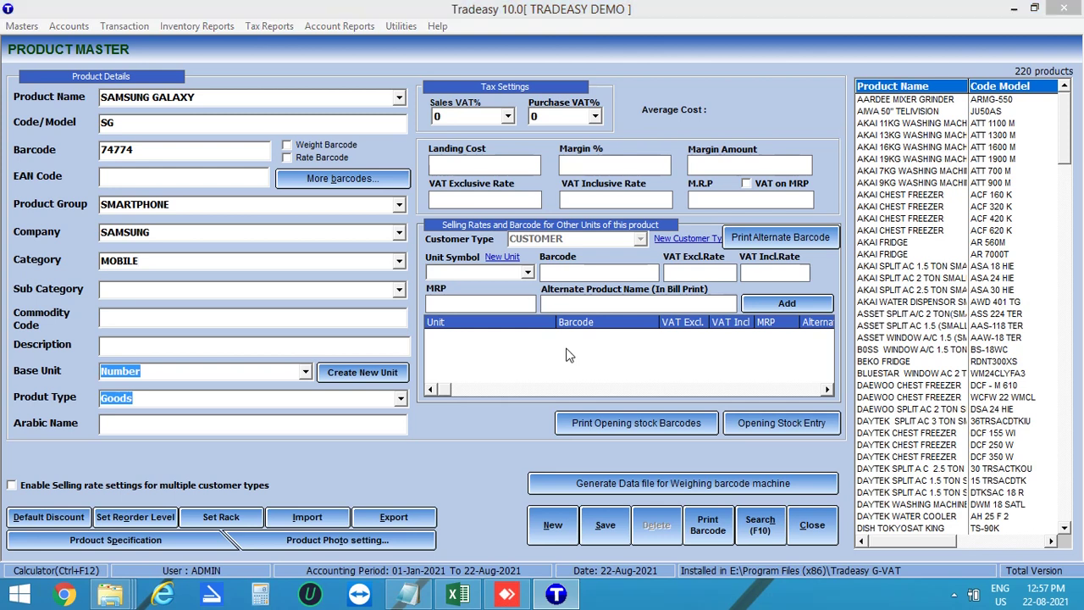
{"action": "key", "text": "Tab"}
{"action": "left_click", "coordinate": [567, 354]}
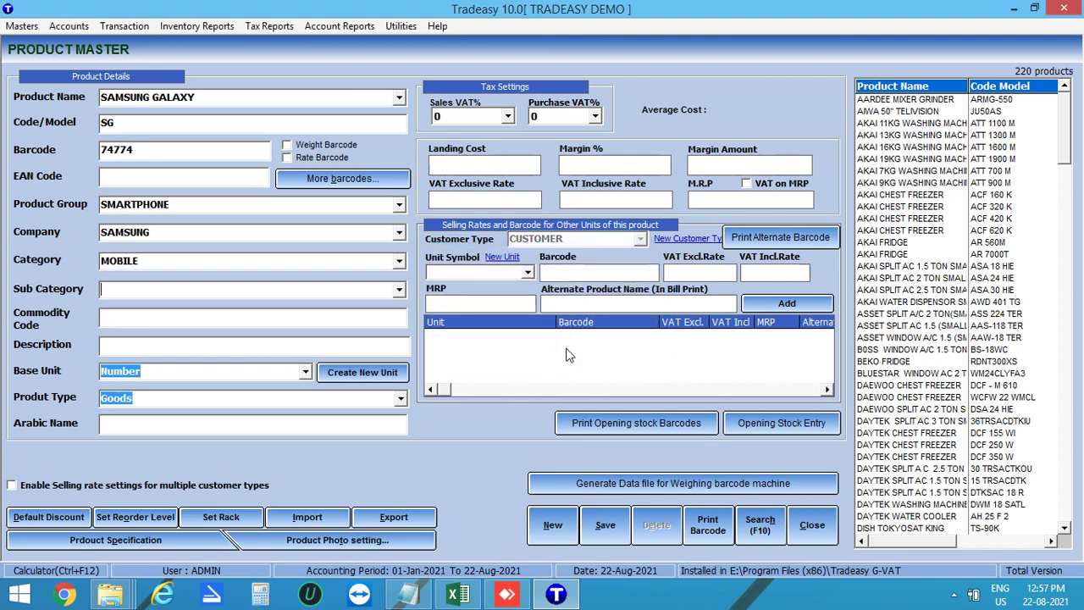
{"action": "key", "text": "Tab"}
{"action": "key", "text": "Tab"}
{"action": "key", "text": "Tab"}
Step: Set 5% sales VAT, landing cost 10000 and VAT-inclusive rate 14000
{"action": "left_click", "coordinate": [509, 118]}
{"action": "left_click", "coordinate": [494, 147]}
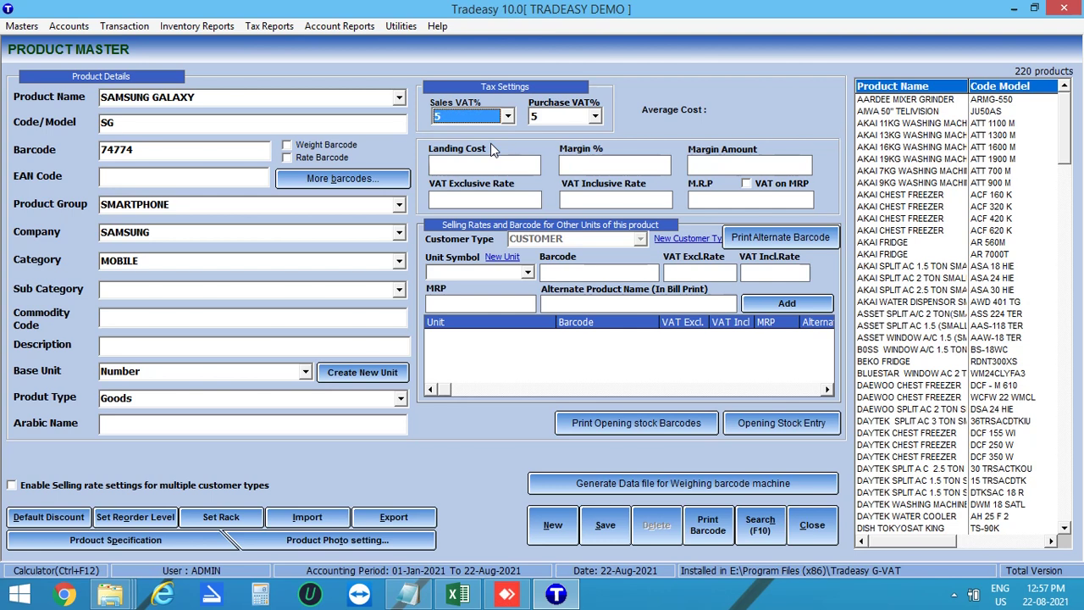
{"action": "left_click", "coordinate": [465, 165]}
{"action": "type", "text": "10000"}
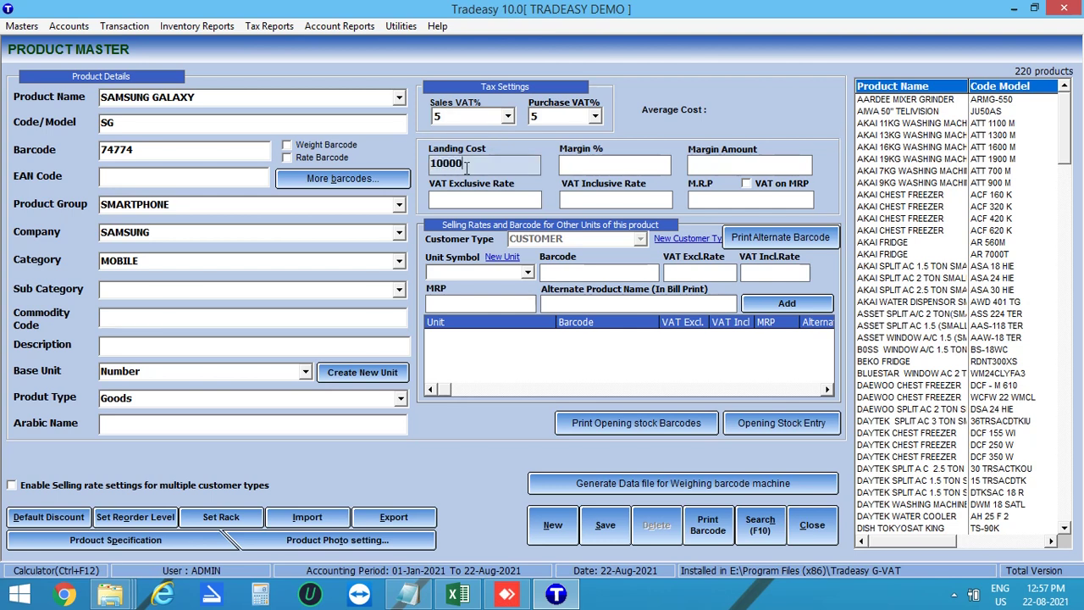
{"action": "key", "text": "Return"}
{"action": "key", "text": "Return"}
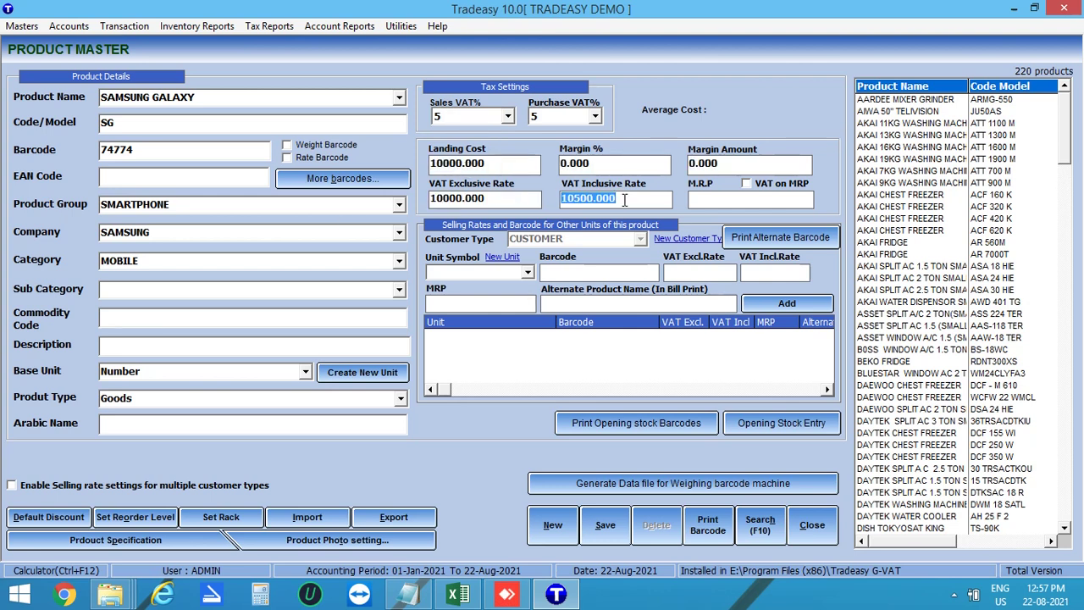
{"action": "type", "text": "14000"}
{"action": "key", "text": "Return"}
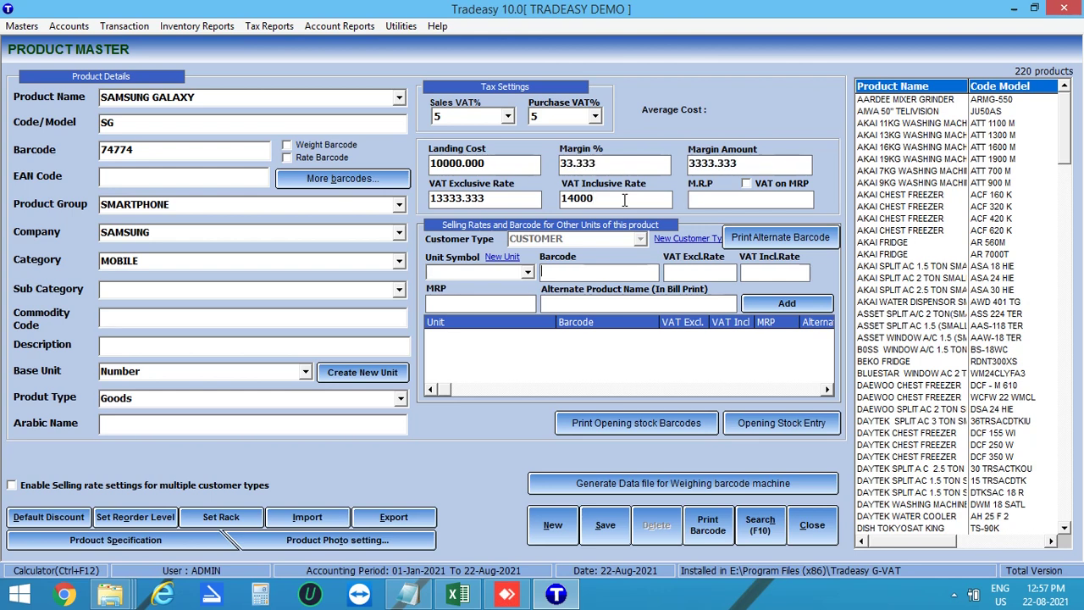
Step: Save SAMSUNG GALAXY and close the Product Master form
{"action": "left_click", "coordinate": [604, 529]}
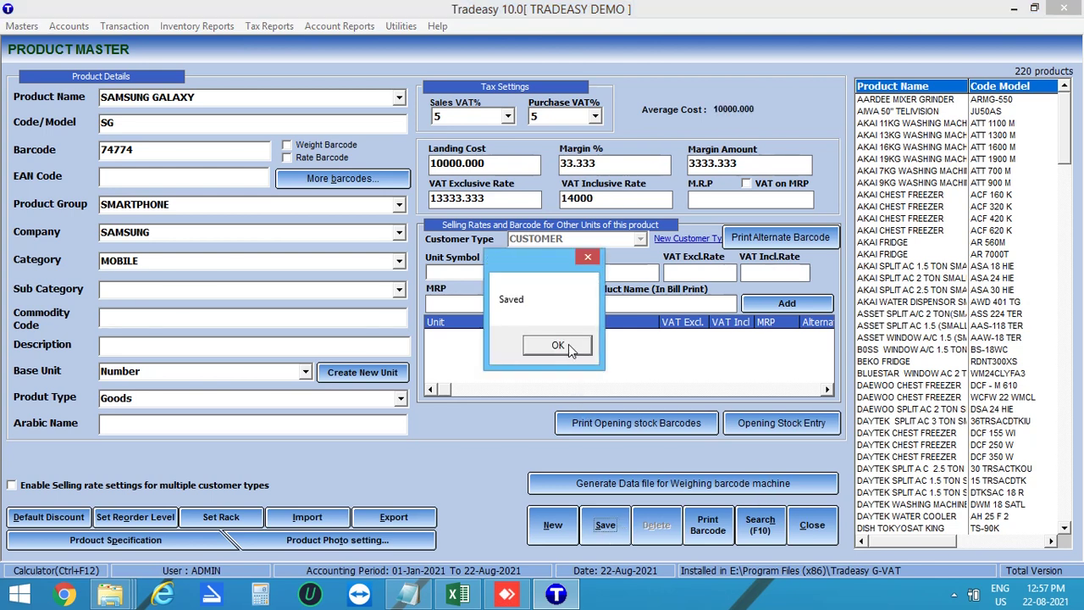
{"action": "left_click", "coordinate": [557, 346]}
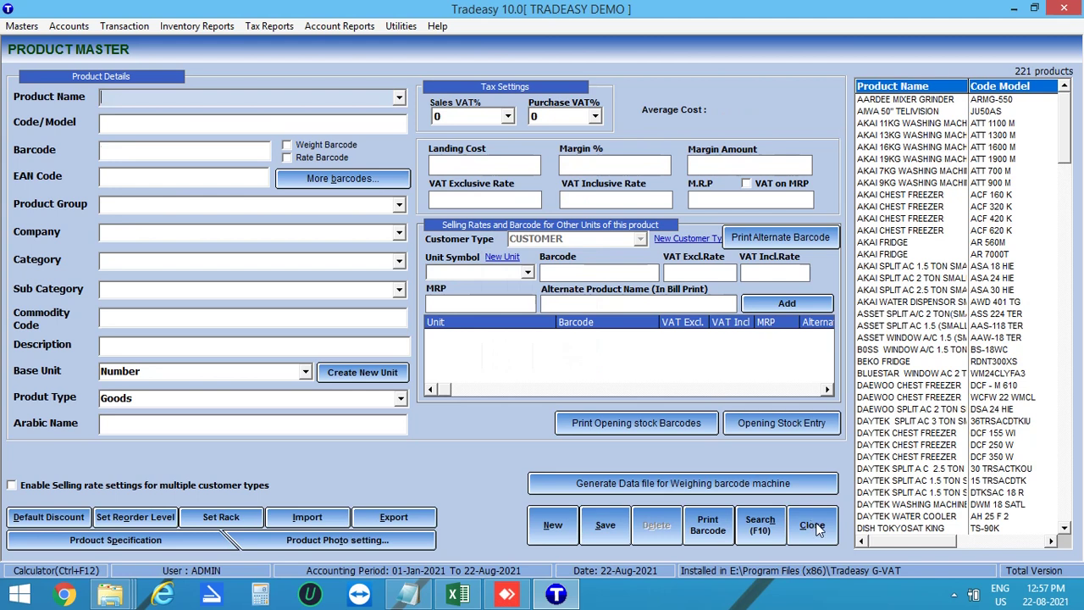
{"action": "left_click", "coordinate": [811, 526]}
{"action": "left_click", "coordinate": [121, 26]}
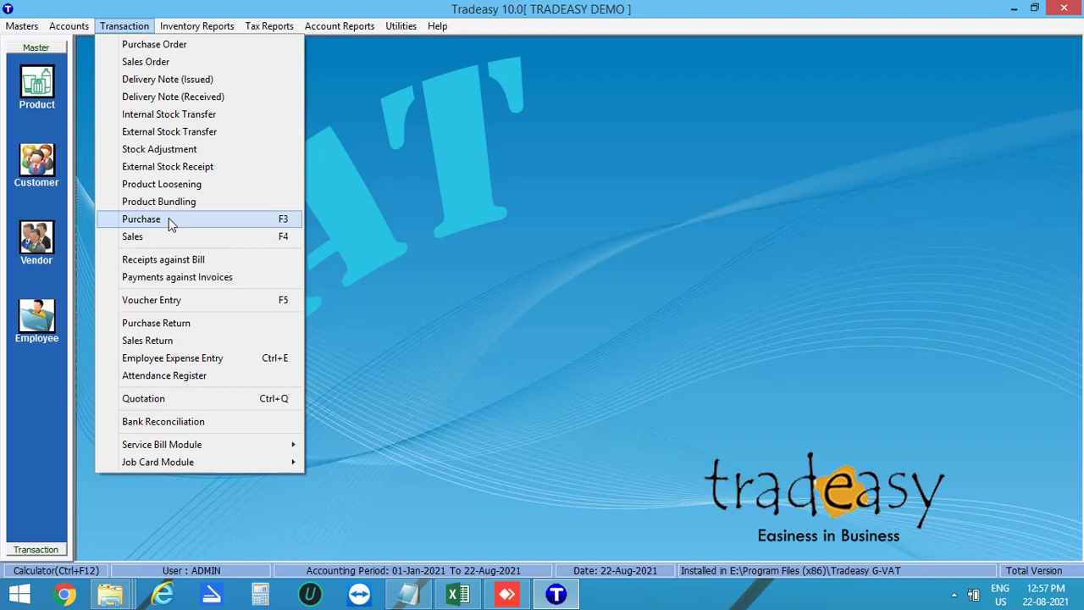
Step: Start purchase invoice 21 from vendor ABC COMMUNICATIONS PVT LTD
{"action": "left_click", "coordinate": [169, 218]}
{"action": "key", "text": "Return"}
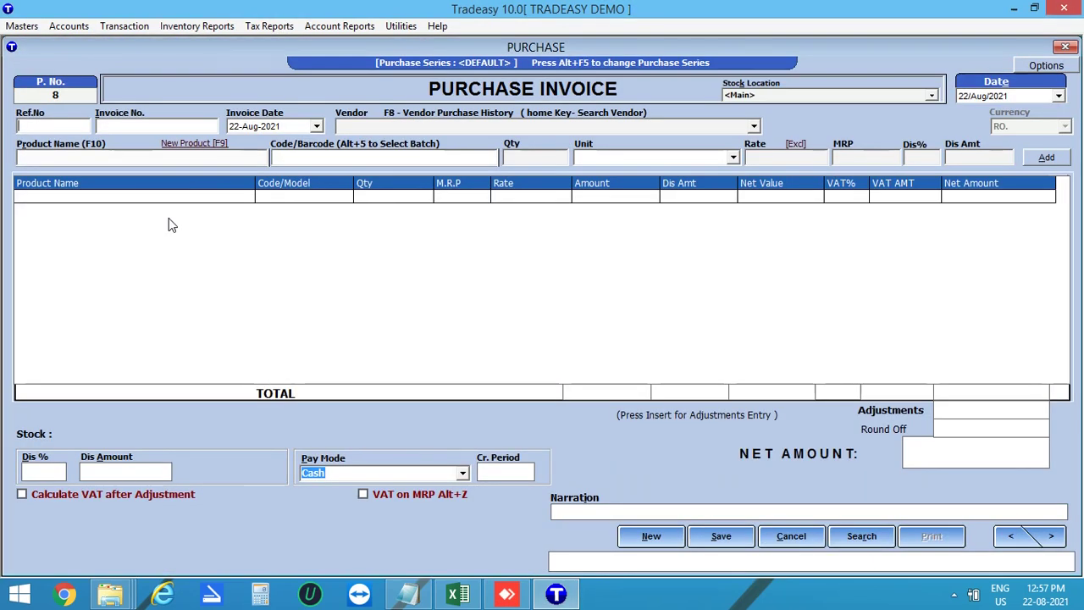
{"action": "left_click", "coordinate": [136, 124]}
{"action": "type", "text": "21"}
{"action": "key", "text": "Tab"}
{"action": "key", "text": "Tab"}
{"action": "type", "text": "AB"}
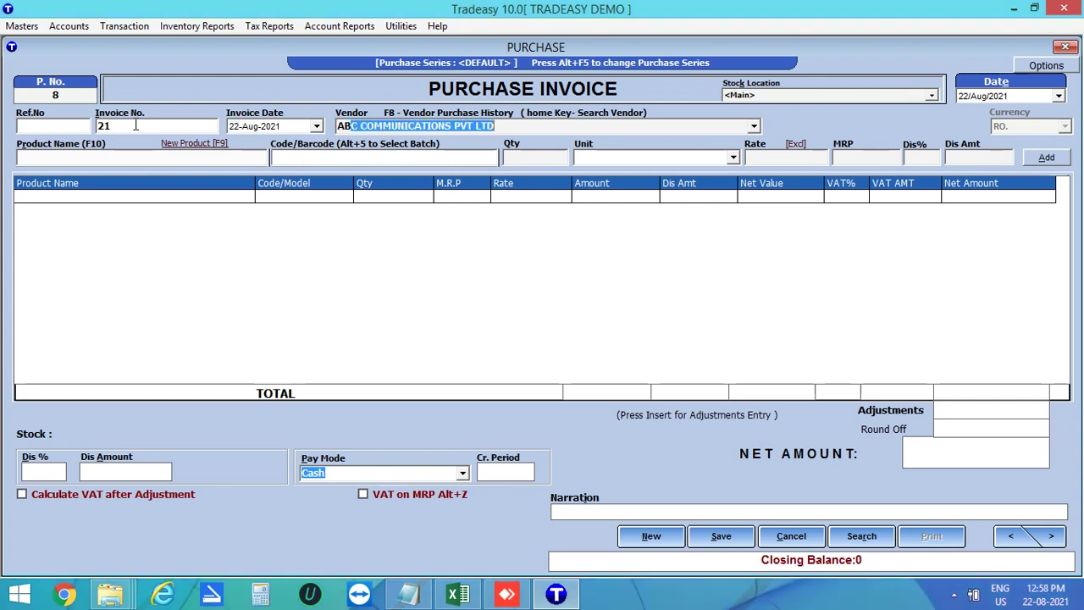
{"action": "key", "text": "Tab"}
Step: Add SAMSUNG GALAXY with quantity 2 and bring up serial/IMEI entry
{"action": "type", "text": "S"}
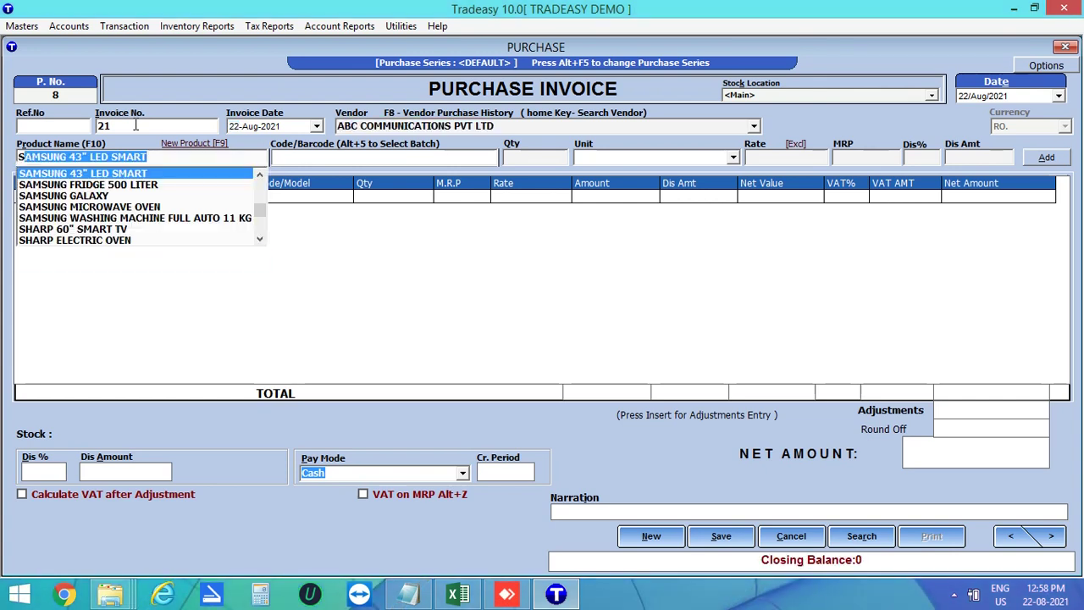
{"action": "type", "text": "A"}
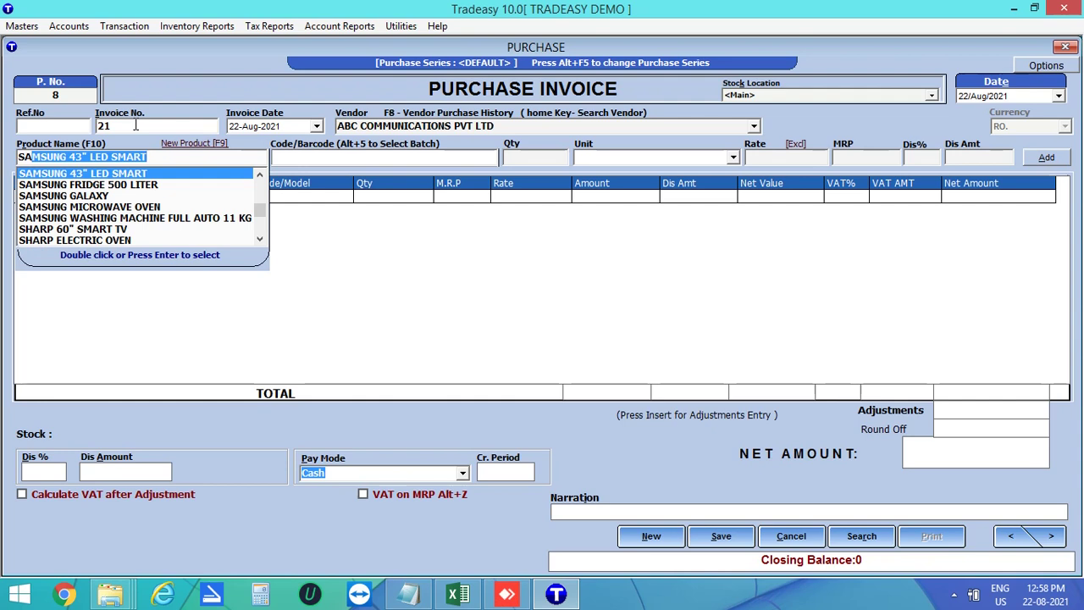
{"action": "key", "text": "Down"}
{"action": "key", "text": "Down"}
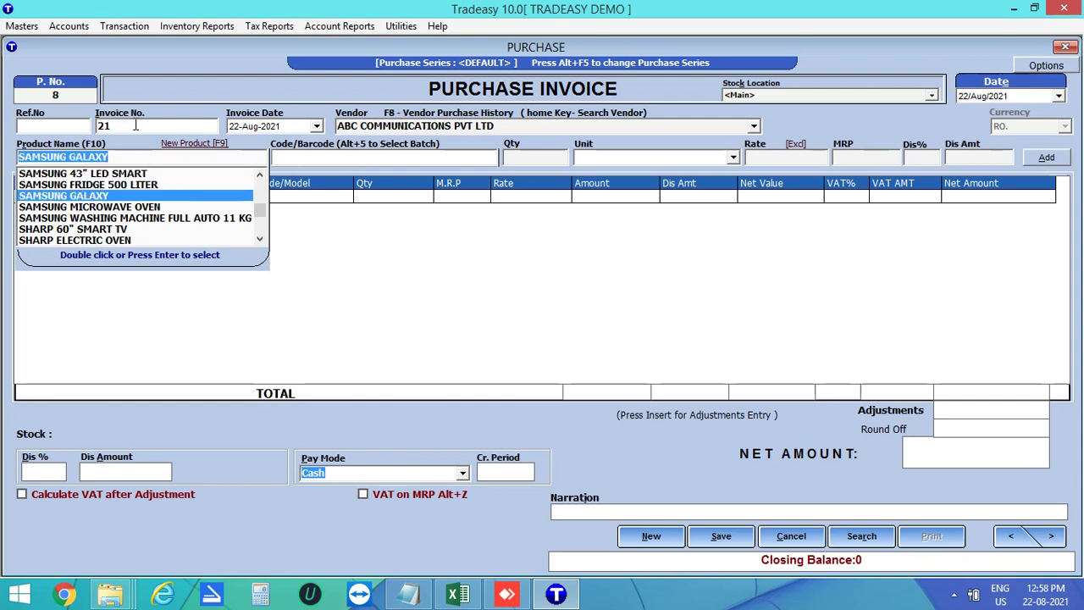
{"action": "key", "text": "Return"}
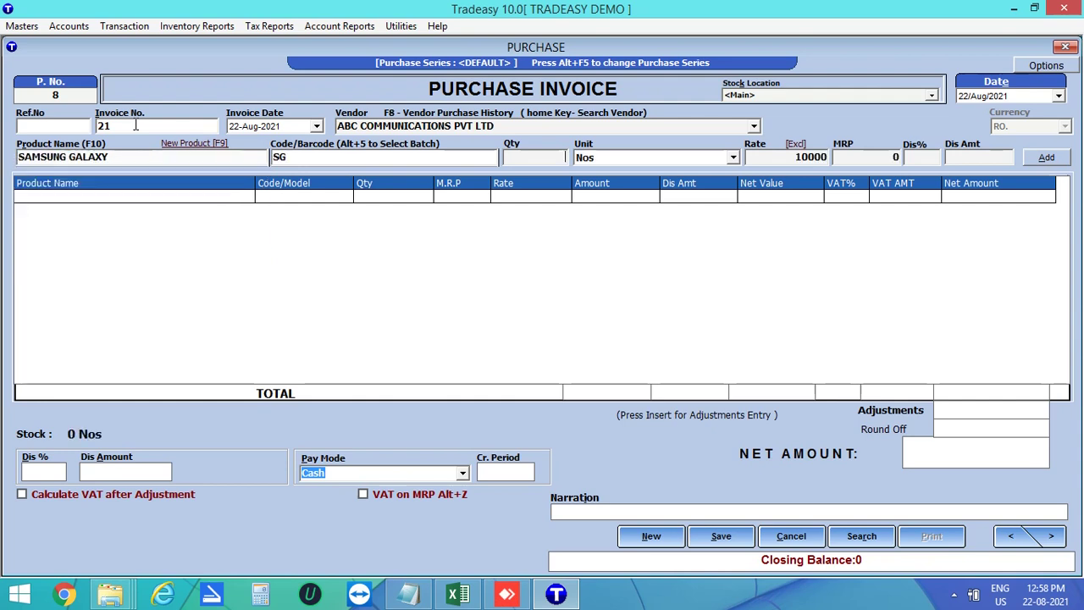
{"action": "type", "text": "2"}
{"action": "key", "text": "Return"}
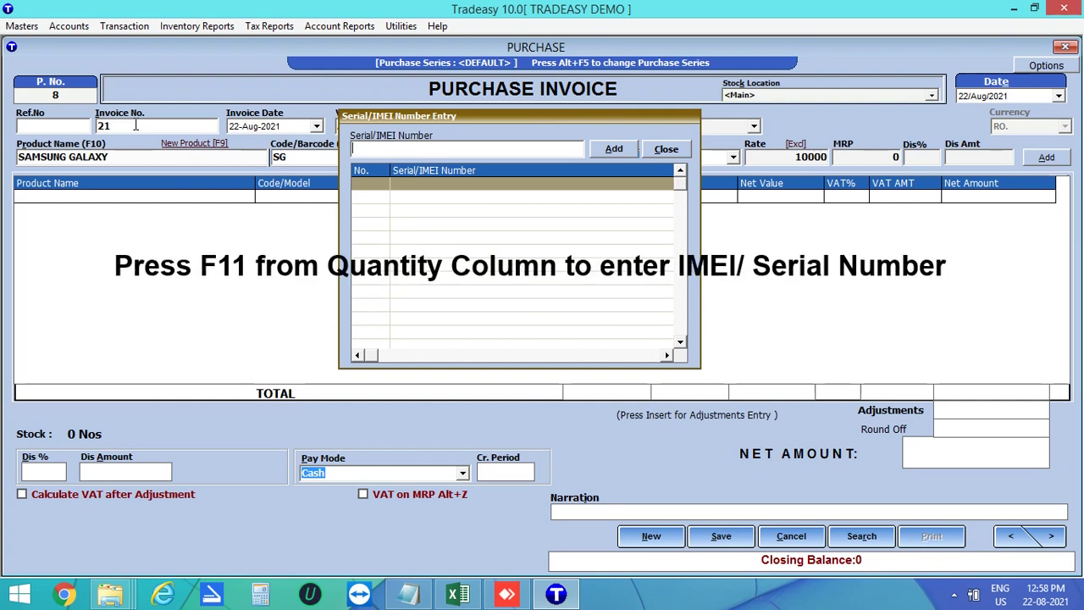
{"action": "type", "text": "123"}
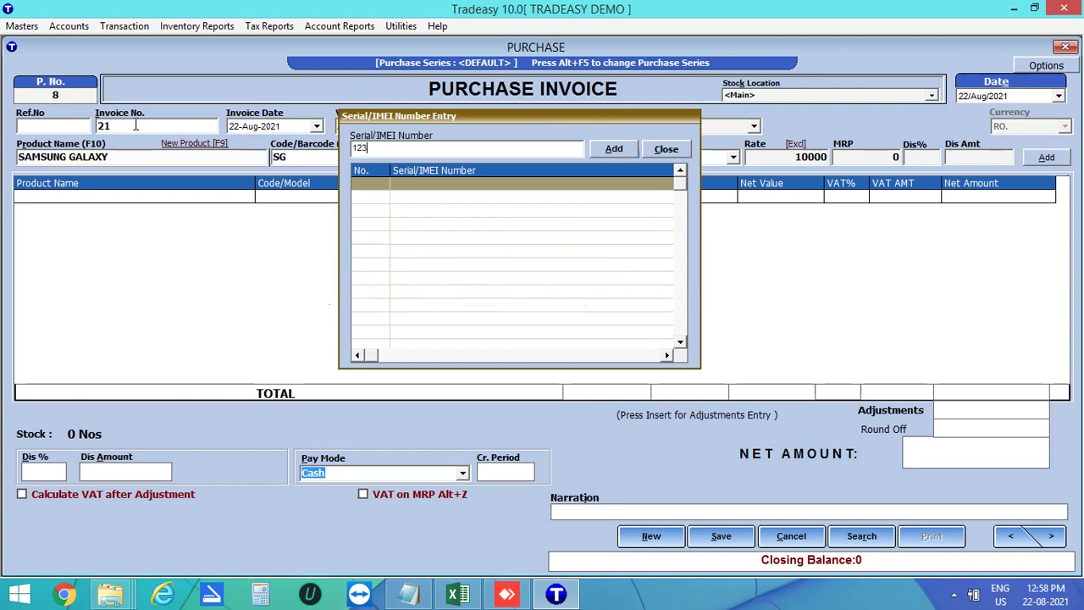
{"action": "type", "text": "456789"}
{"action": "left_click", "coordinate": [614, 149]}
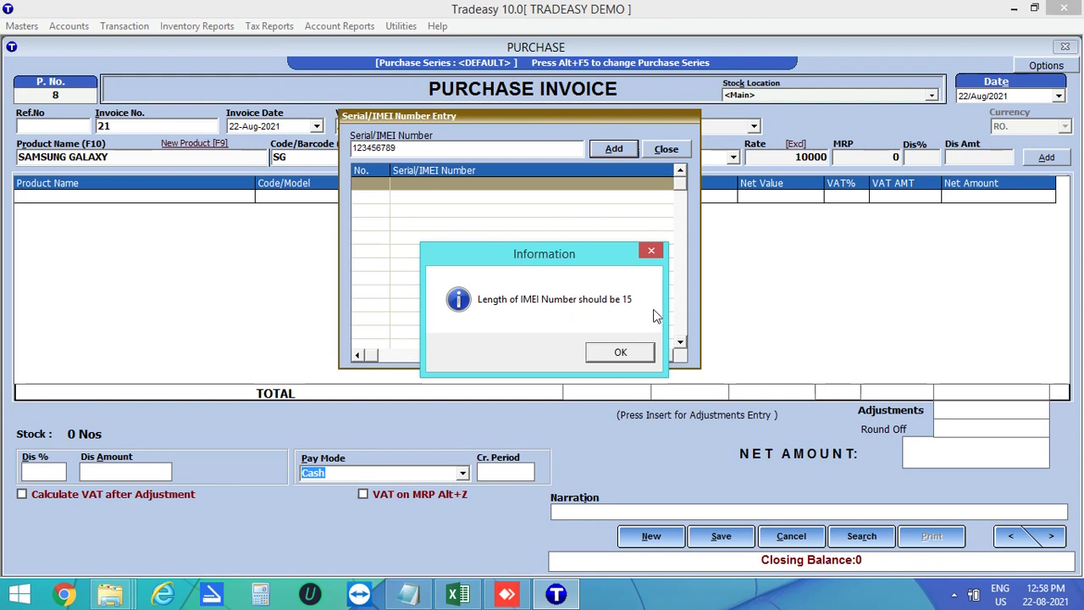
{"action": "left_click", "coordinate": [620, 354]}
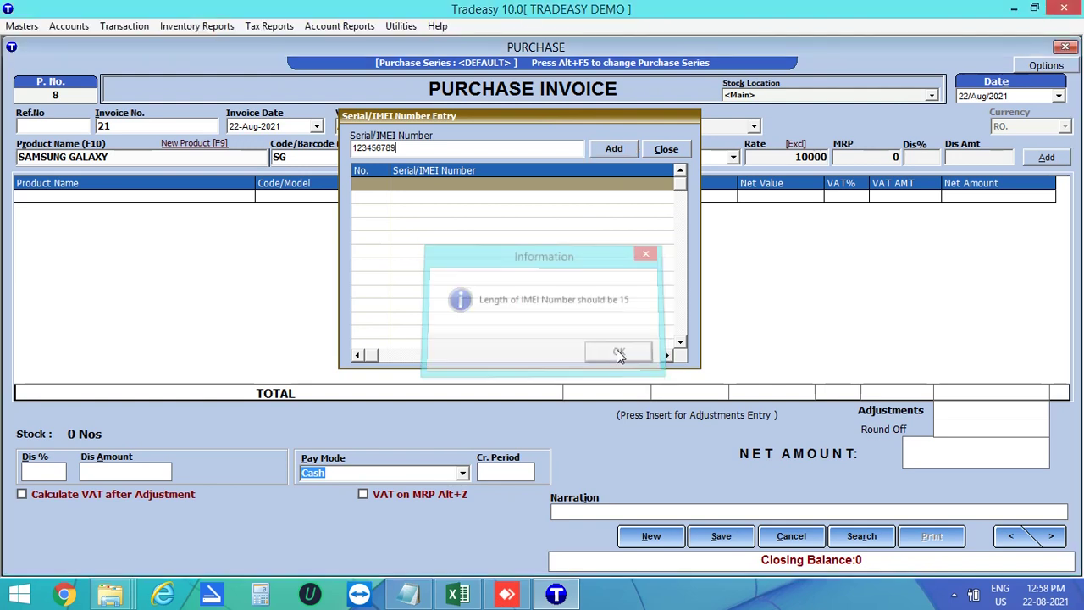
{"action": "type", "text": "012345"}
{"action": "left_click", "coordinate": [618, 153]}
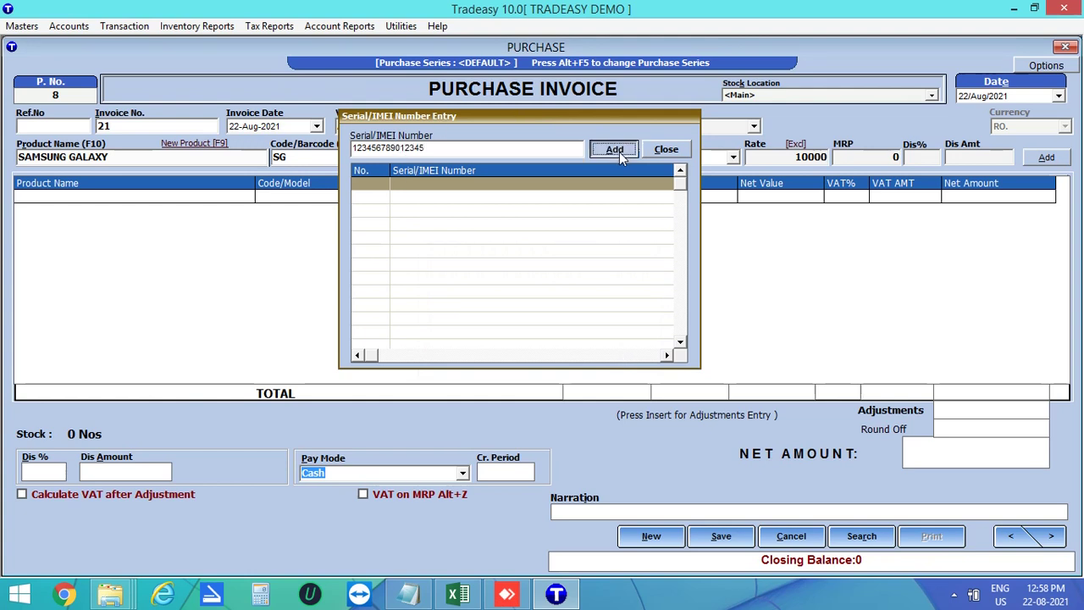
{"action": "type", "text": "9"}
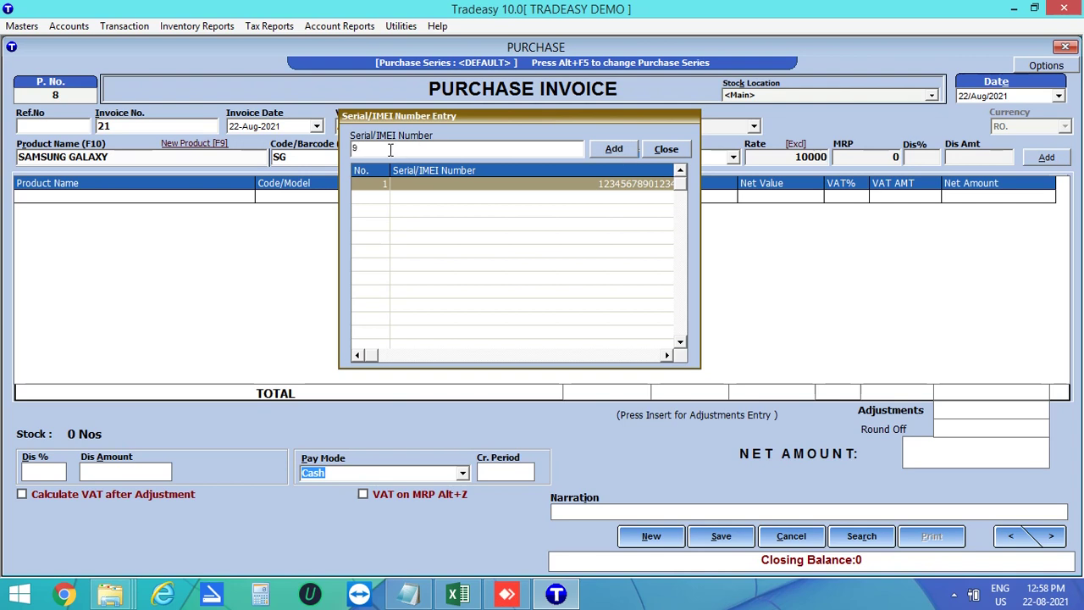
{"action": "type", "text": "87654321098765"}
{"action": "left_click", "coordinate": [633, 149]}
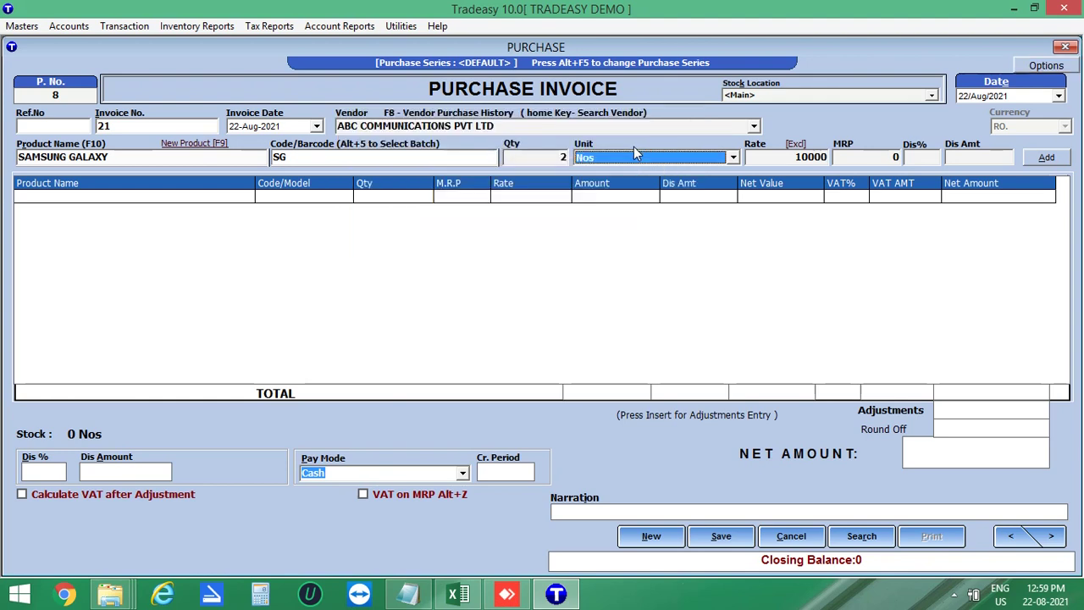
{"action": "left_click", "coordinate": [1048, 158]}
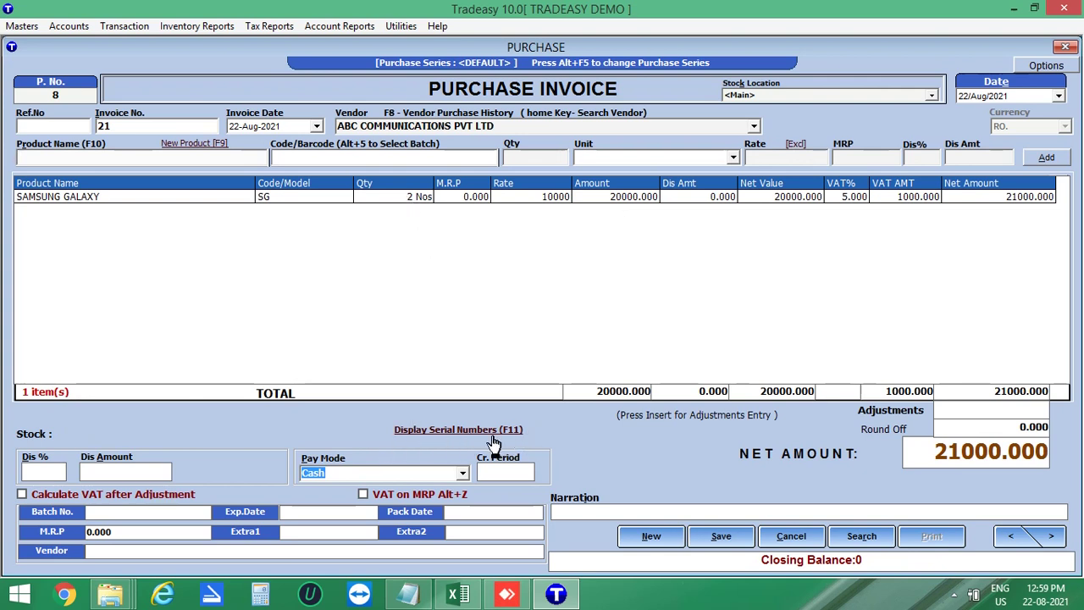
{"action": "left_click", "coordinate": [462, 432]}
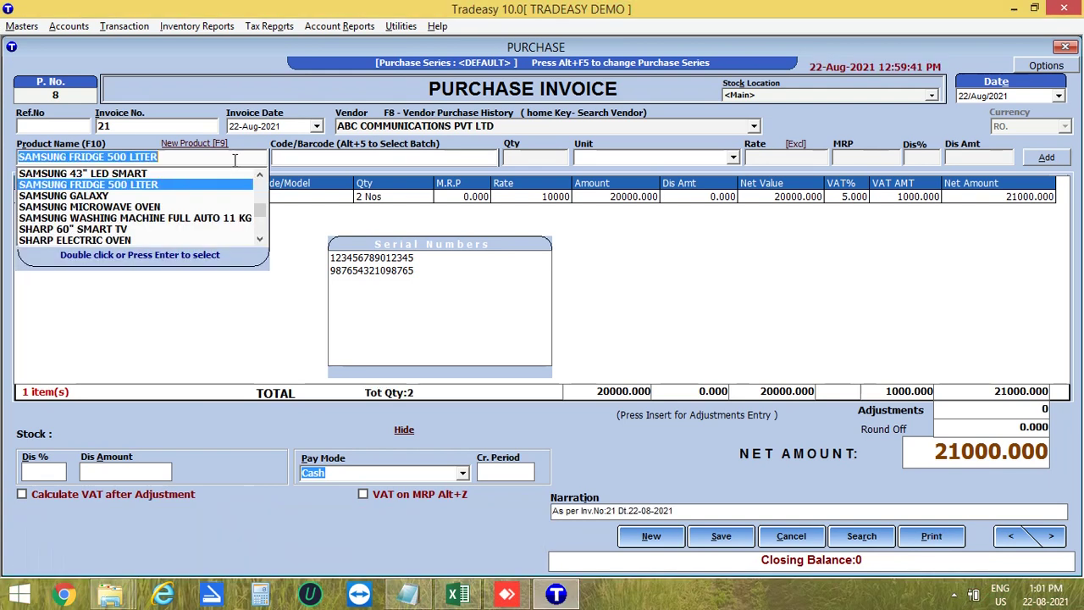
{"action": "key", "text": "Down"}
{"action": "key", "text": "Return"}
{"action": "key", "text": "Return"}
{"action": "type", "text": "123456789012345"}
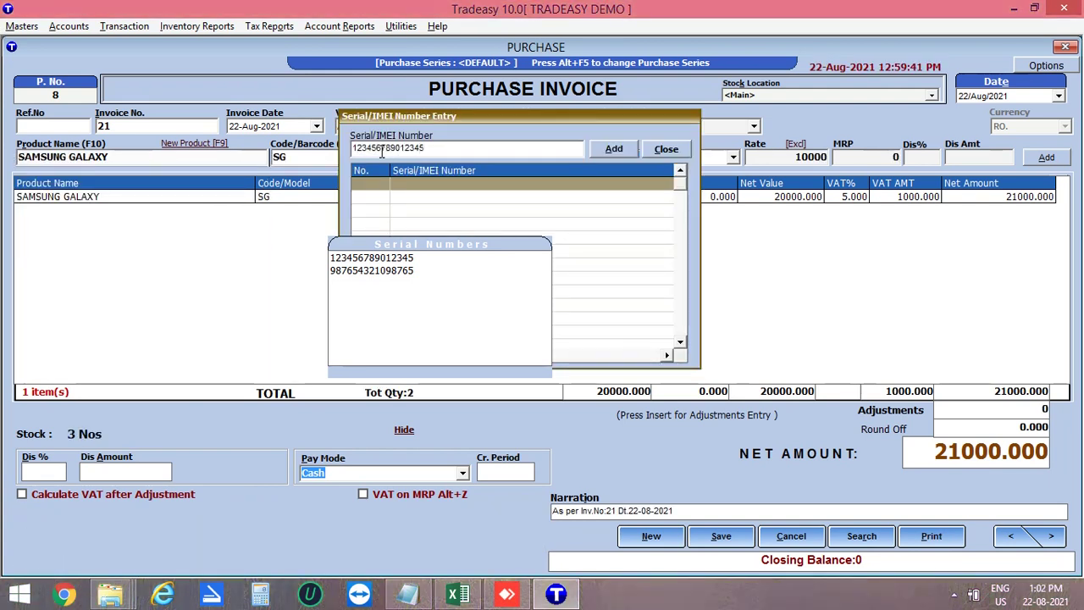
{"action": "key", "text": "Return"}
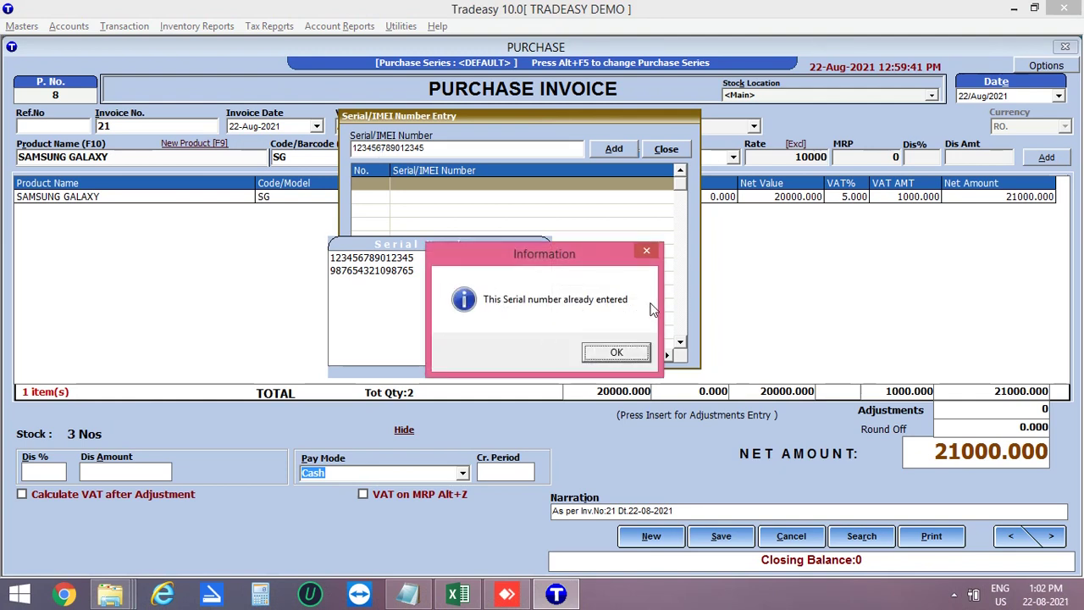
{"action": "left_click", "coordinate": [616, 354]}
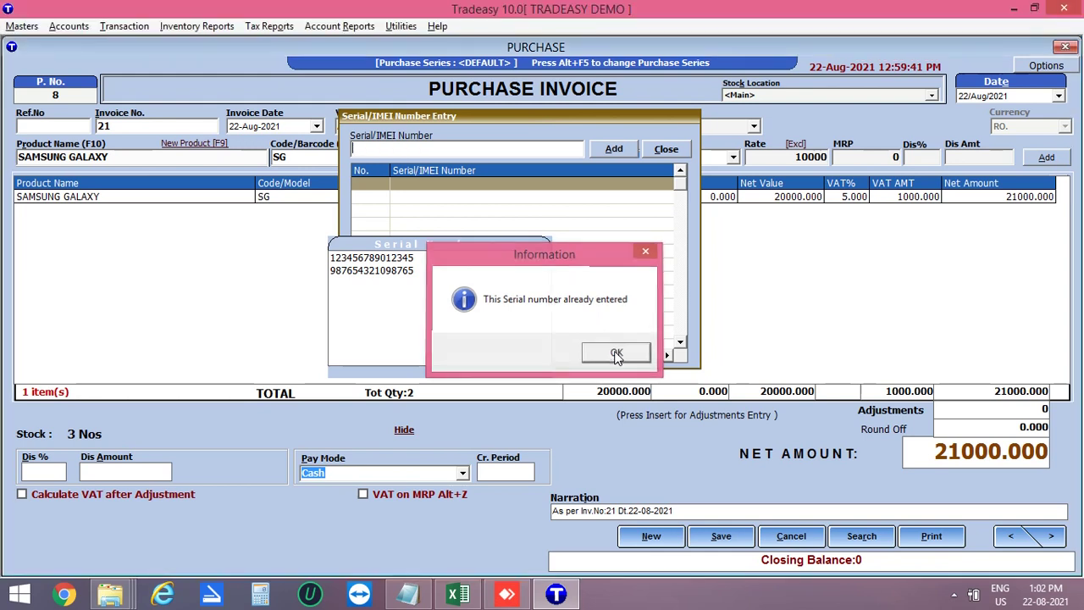
{"action": "type", "text": "123456789012344"}
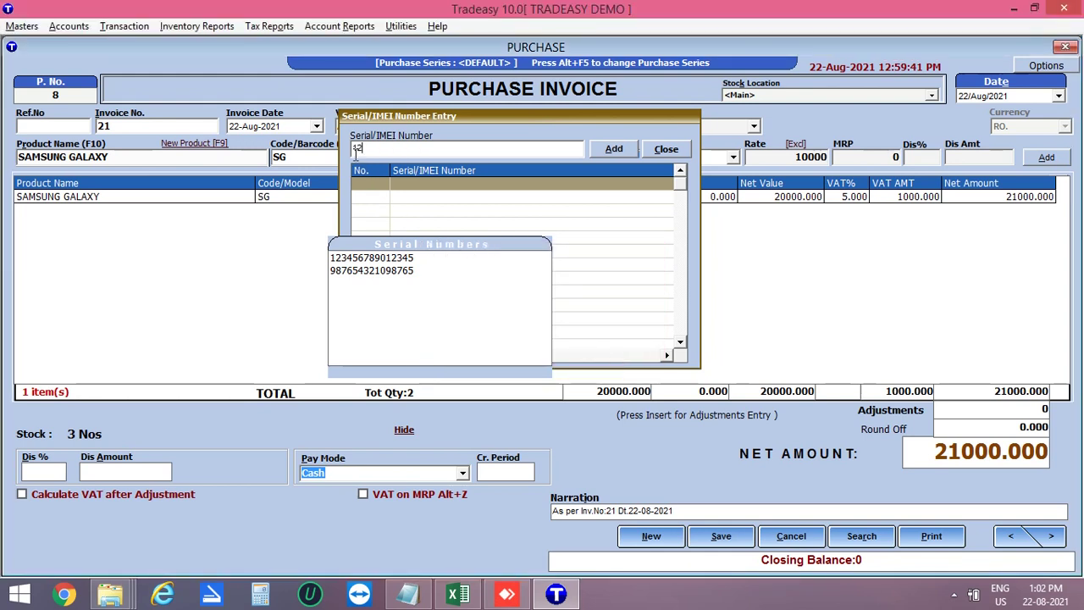
{"action": "left_click", "coordinate": [614, 153]}
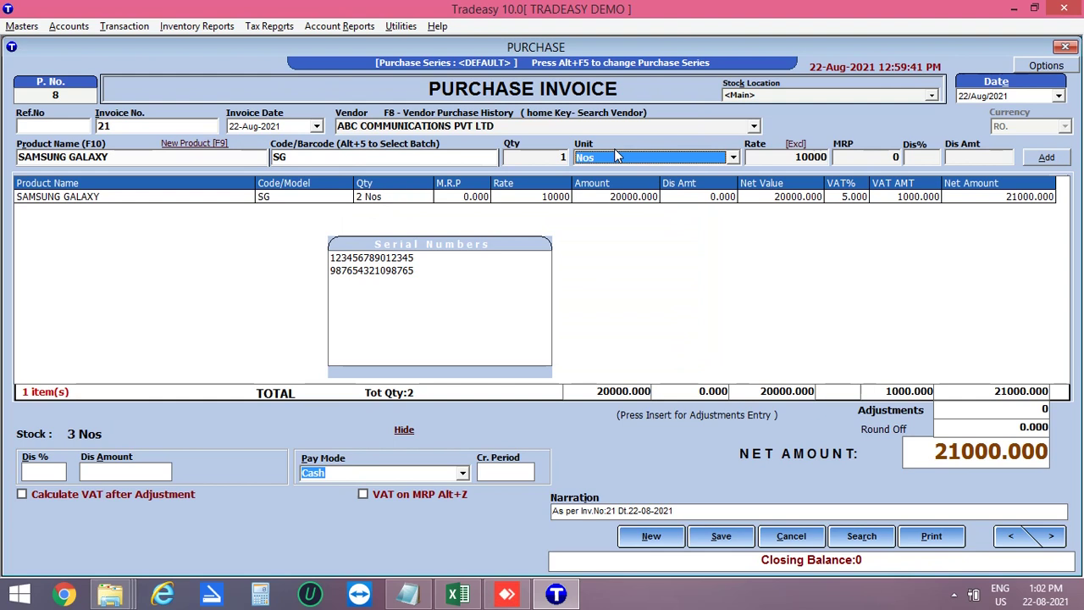
{"action": "left_click", "coordinate": [1046, 160]}
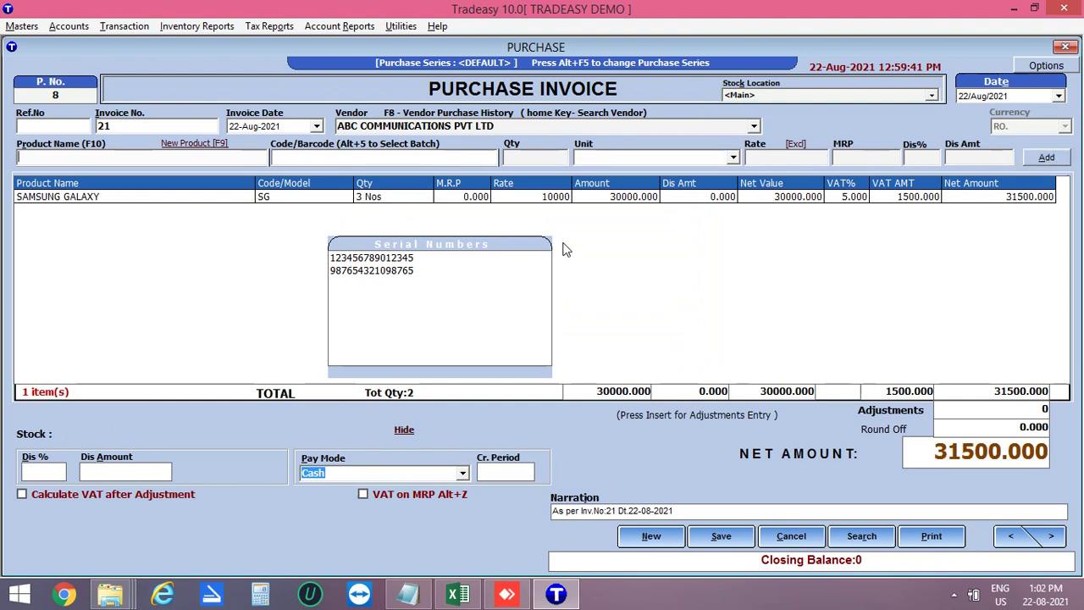
Step: Save purchase invoice 21 at net 31500 and close the Purchase window
{"action": "left_click", "coordinate": [727, 540]}
{"action": "left_click", "coordinate": [555, 348]}
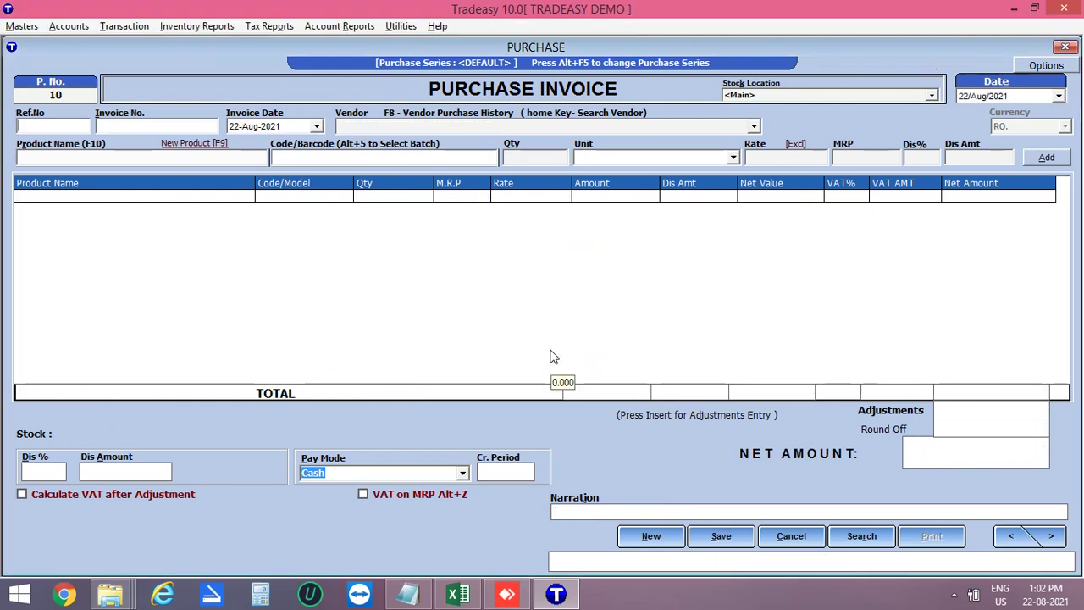
{"action": "left_click_drag", "start_coordinate": [993, 57], "coordinate": [1067, 60]}
{"action": "key", "text": "Escape"}
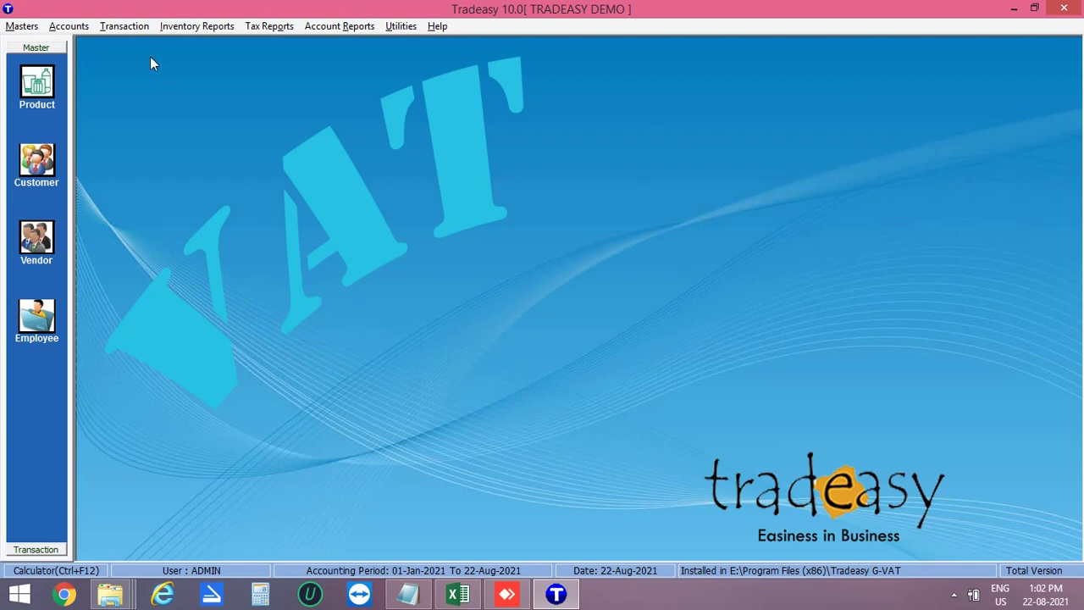
{"action": "left_click", "coordinate": [200, 27]}
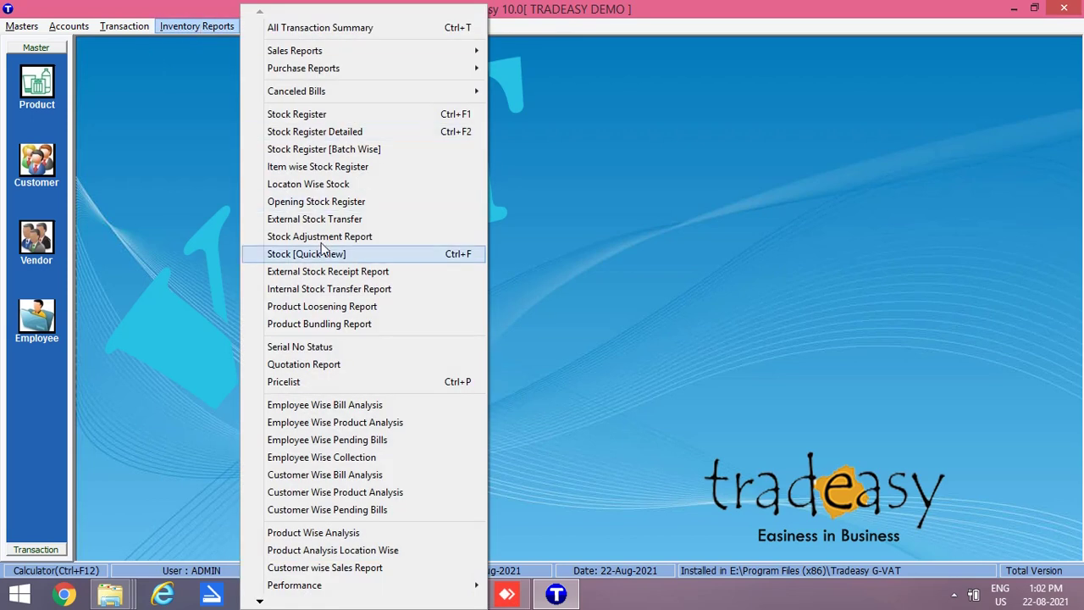
{"action": "left_click", "coordinate": [317, 348]}
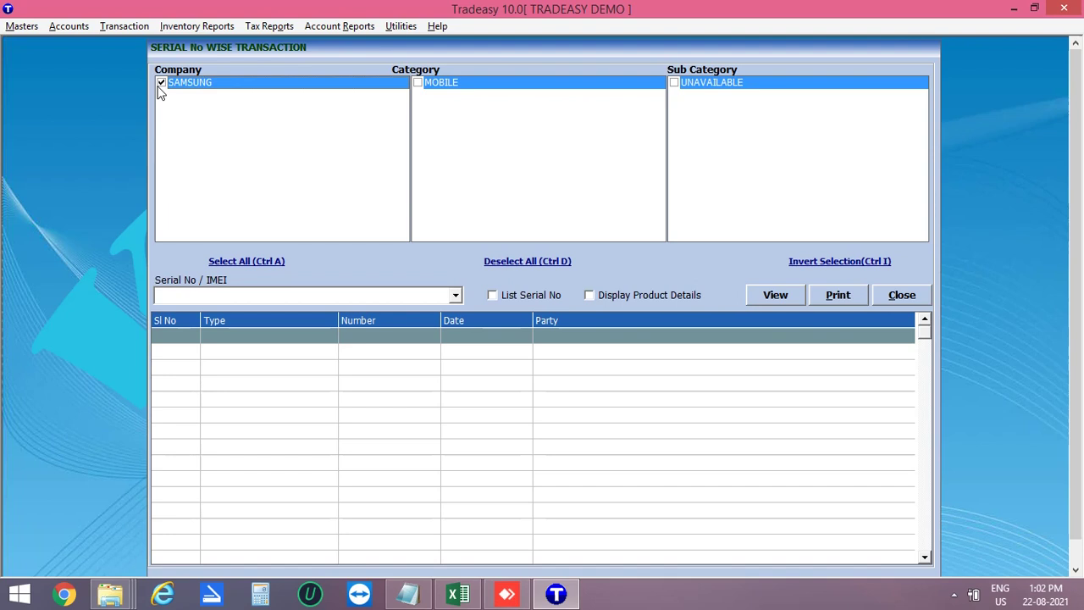
{"action": "type", "text": "12346789012345"}
{"action": "left_click", "coordinate": [776, 298]}
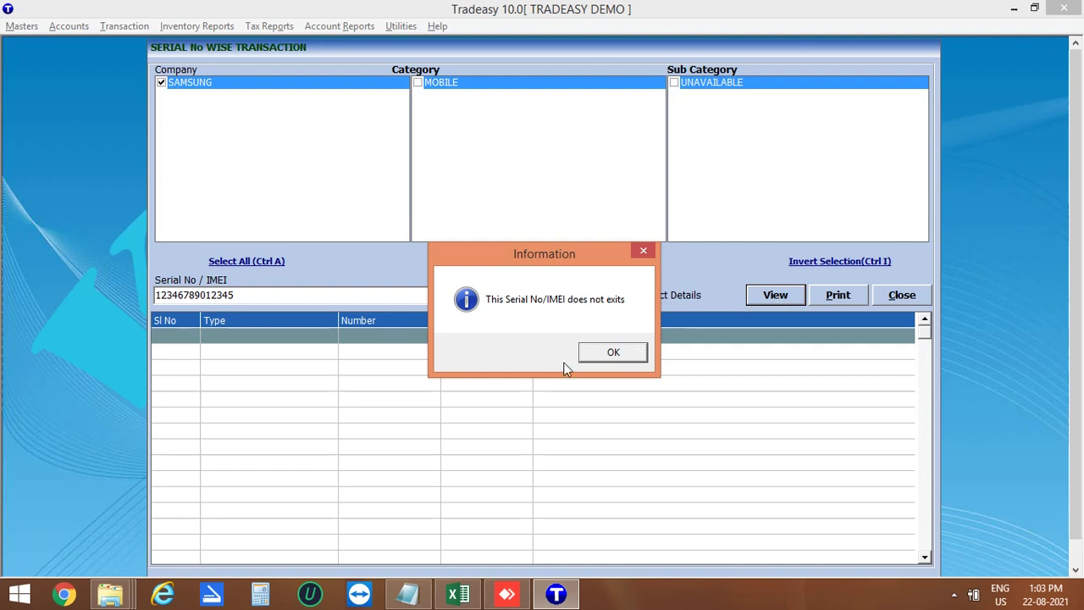
{"action": "left_click", "coordinate": [598, 355]}
{"action": "left_click", "coordinate": [180, 296]}
{"action": "left_click", "coordinate": [773, 297]}
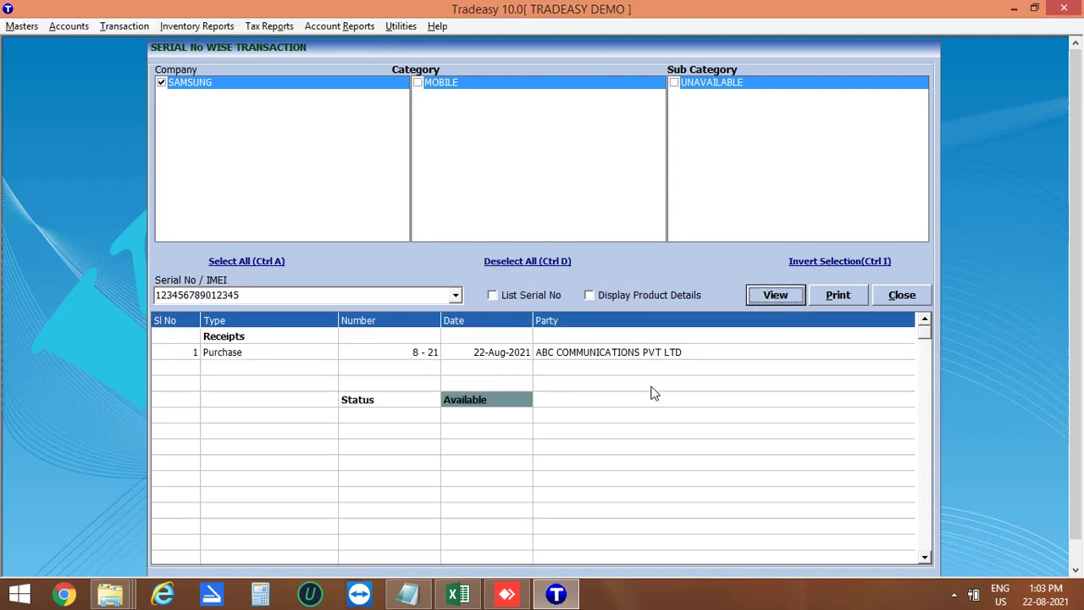
{"action": "left_click", "coordinate": [492, 434]}
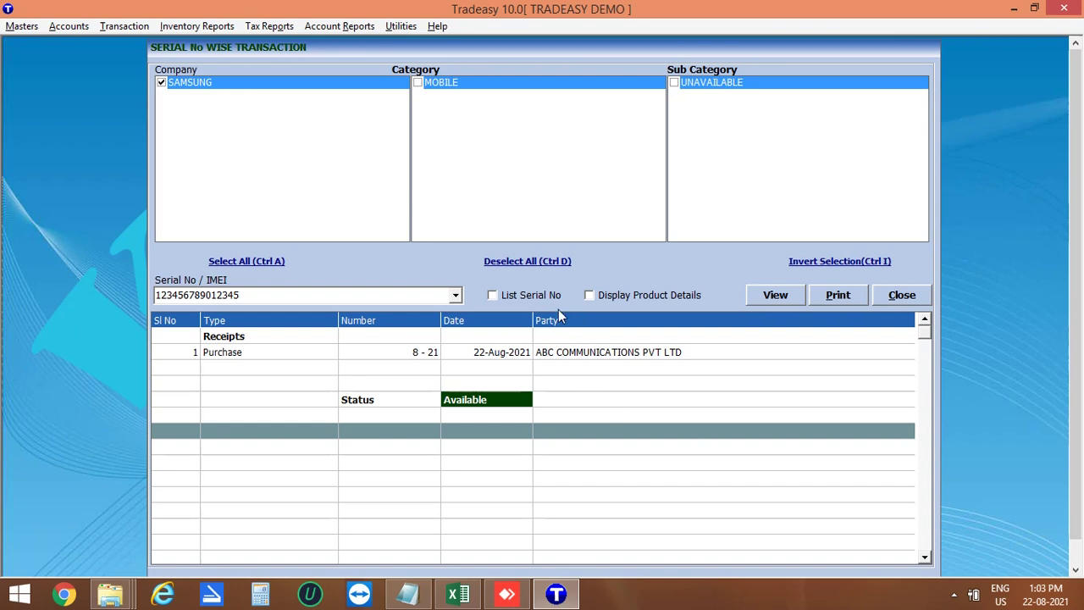
{"action": "left_click", "coordinate": [496, 293]}
{"action": "left_click", "coordinate": [597, 298]}
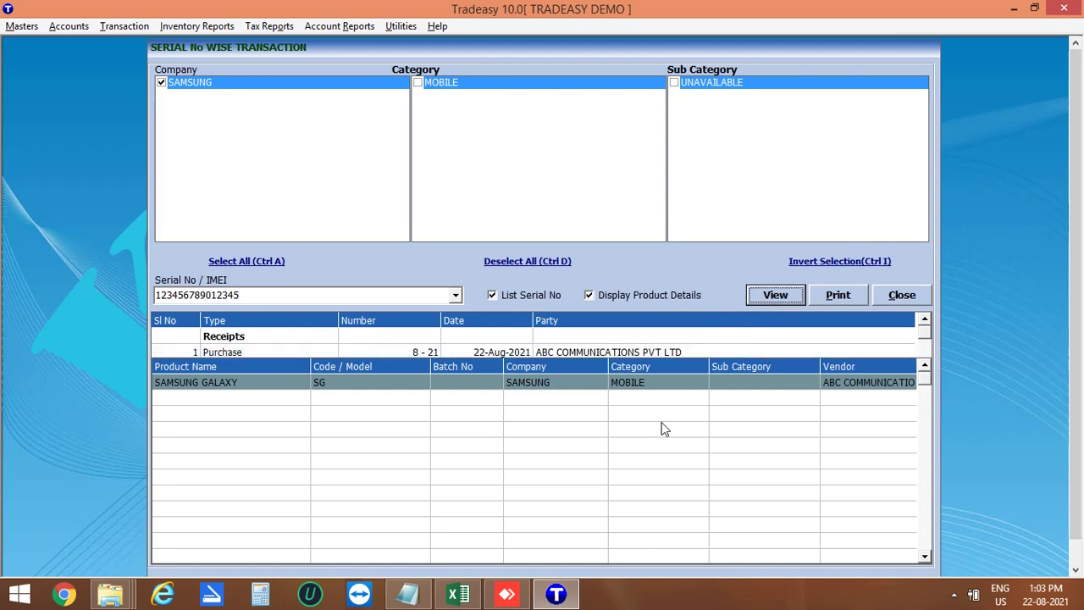
{"action": "left_click", "coordinate": [551, 414]}
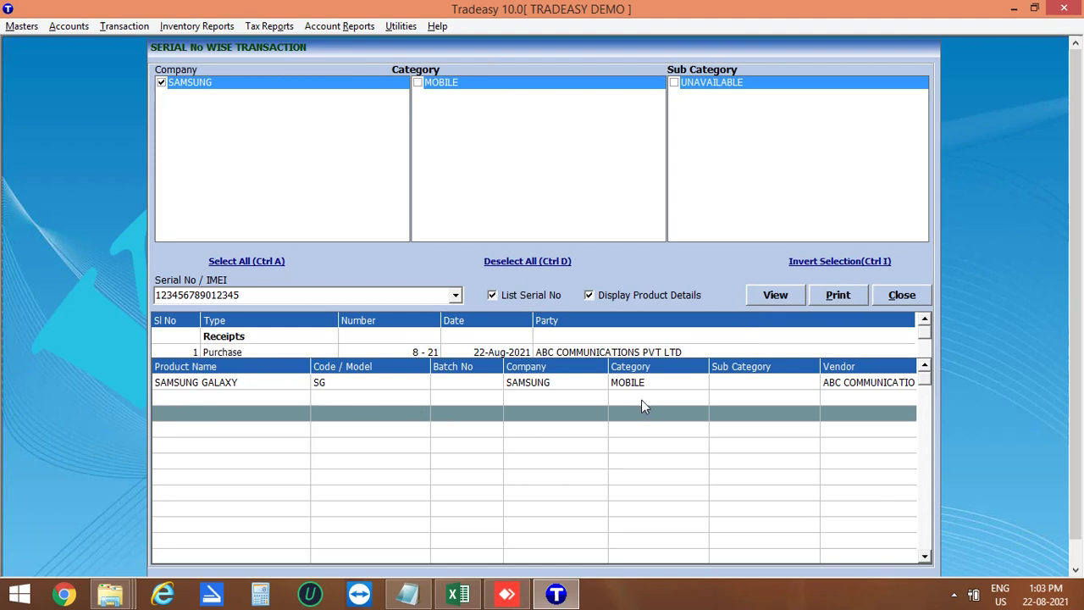
{"action": "left_click", "coordinate": [898, 296]}
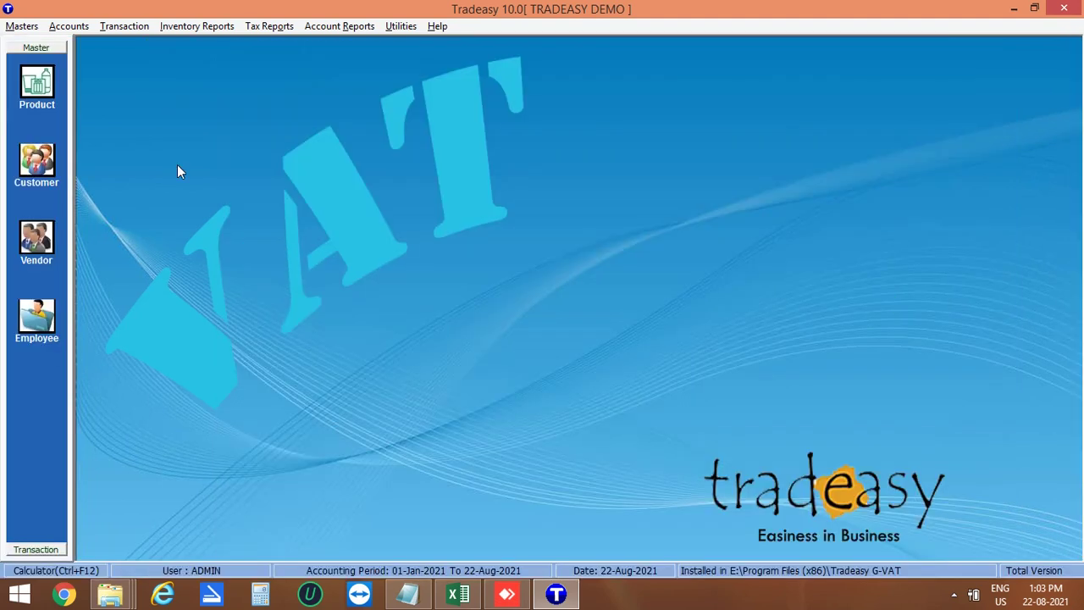
Step: Start a sales invoice for customer XYZ selling SAMSUNG GALAXY
{"action": "left_click", "coordinate": [131, 28]}
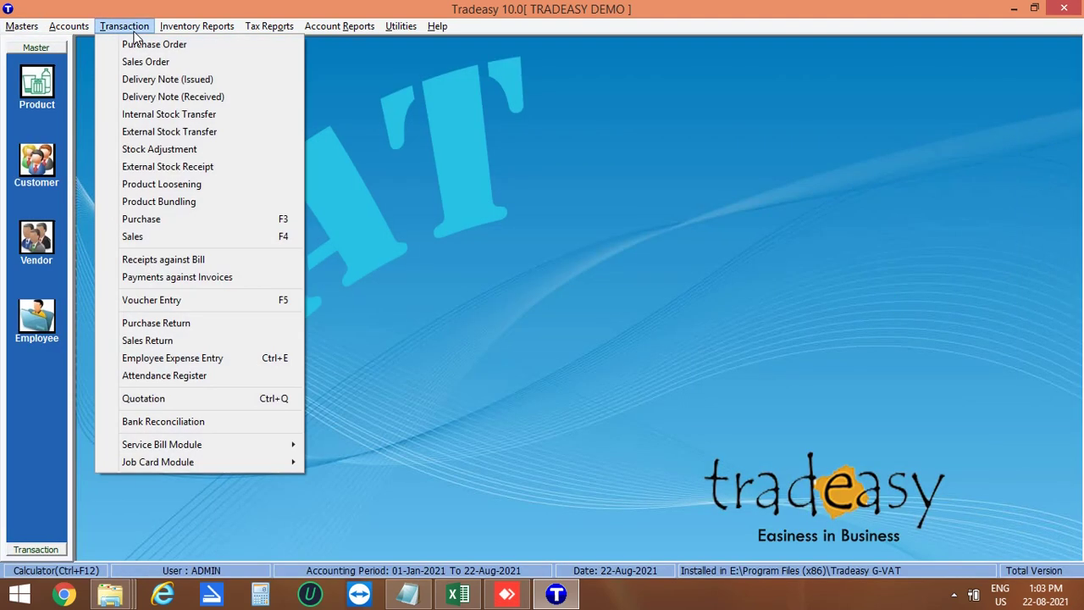
{"action": "left_click", "coordinate": [142, 240]}
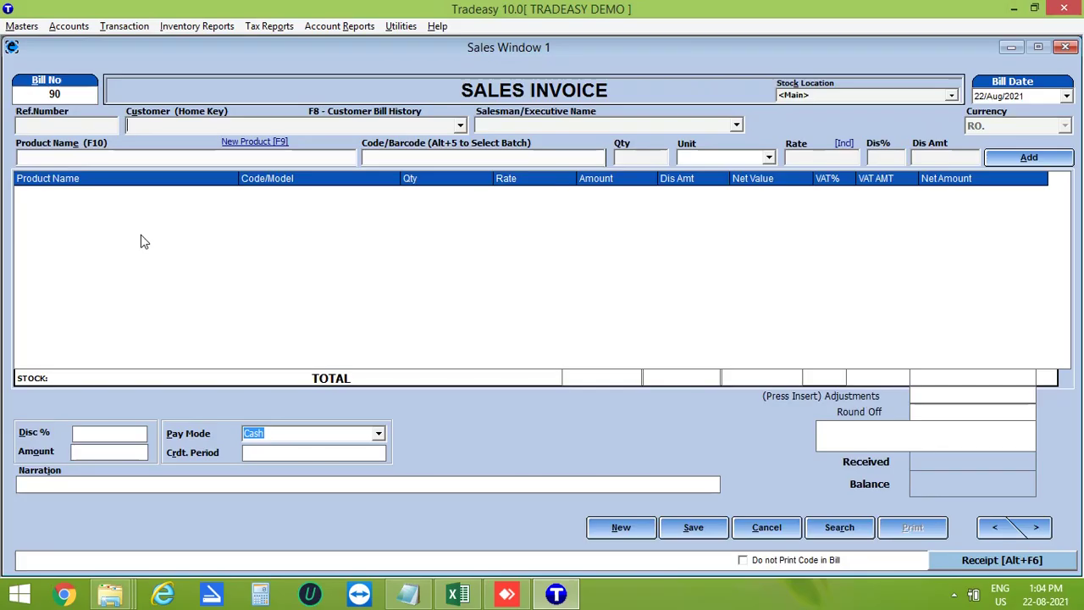
{"action": "type", "text": "XYZ"}
{"action": "key", "text": "Return"}
{"action": "key", "text": "Return"}
{"action": "type", "text": "SAMSUNG 43\" LED SMART"}
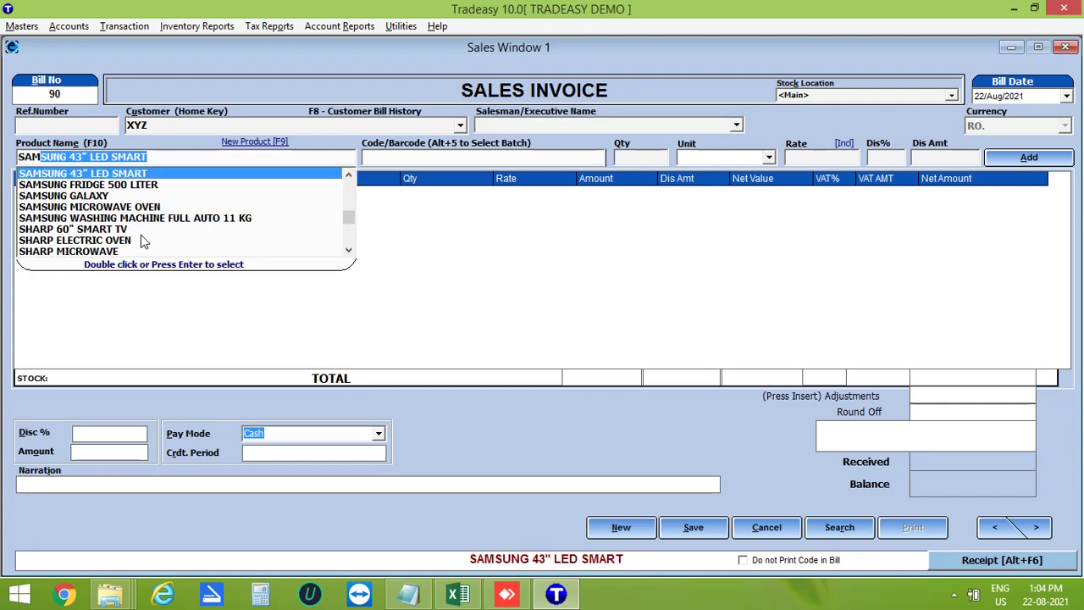
{"action": "key", "text": "Down"}
{"action": "key", "text": "Down"}
{"action": "key", "text": "Return"}
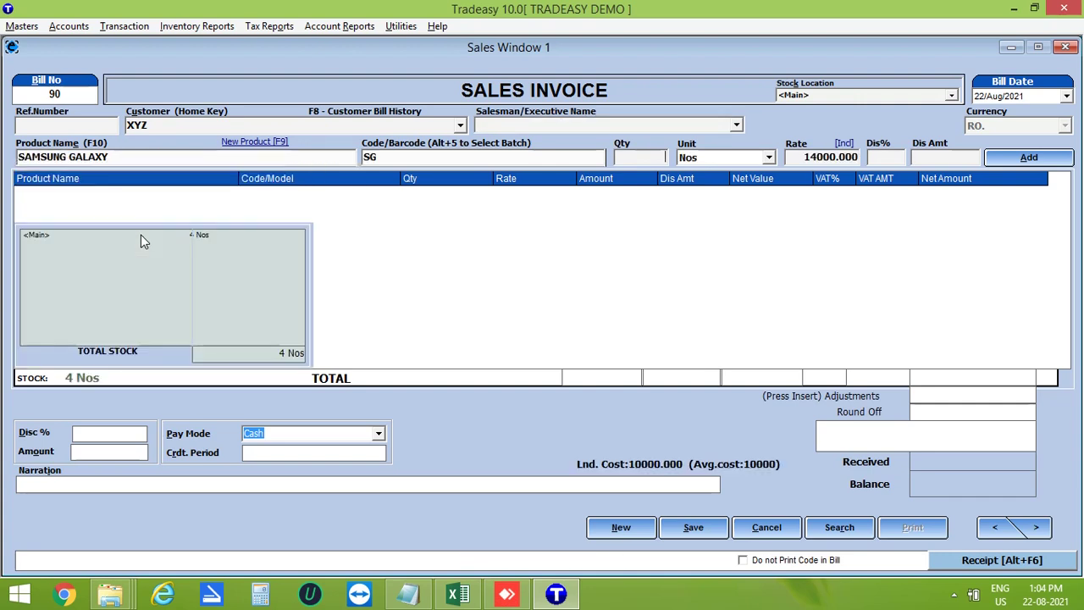
{"action": "type", "text": "1"}
{"action": "key", "text": "Return"}
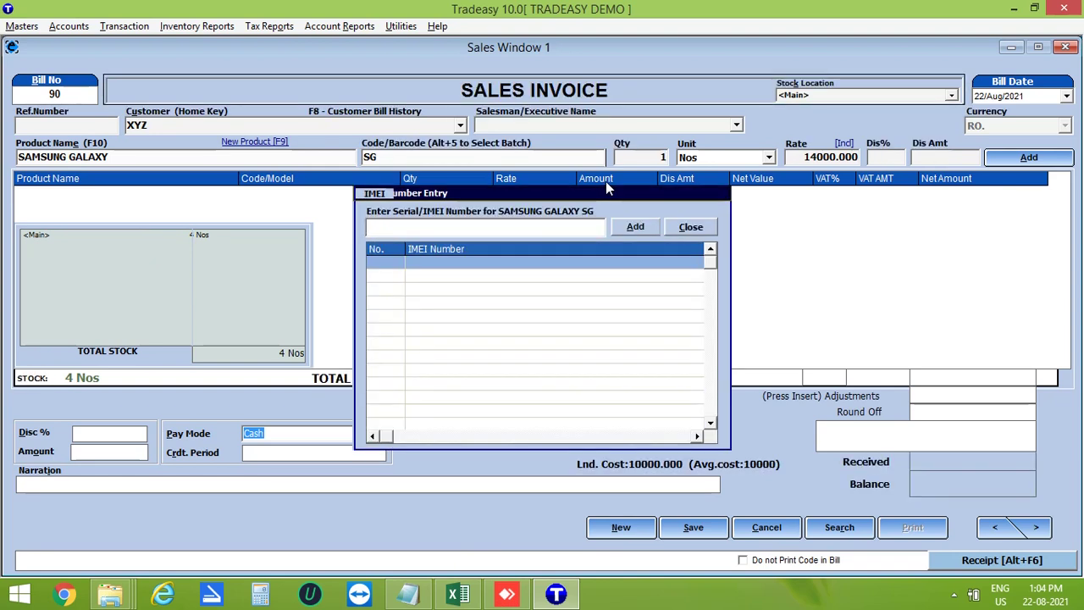
{"action": "type", "text": "123456789012345"}
{"action": "key", "text": "Return"}
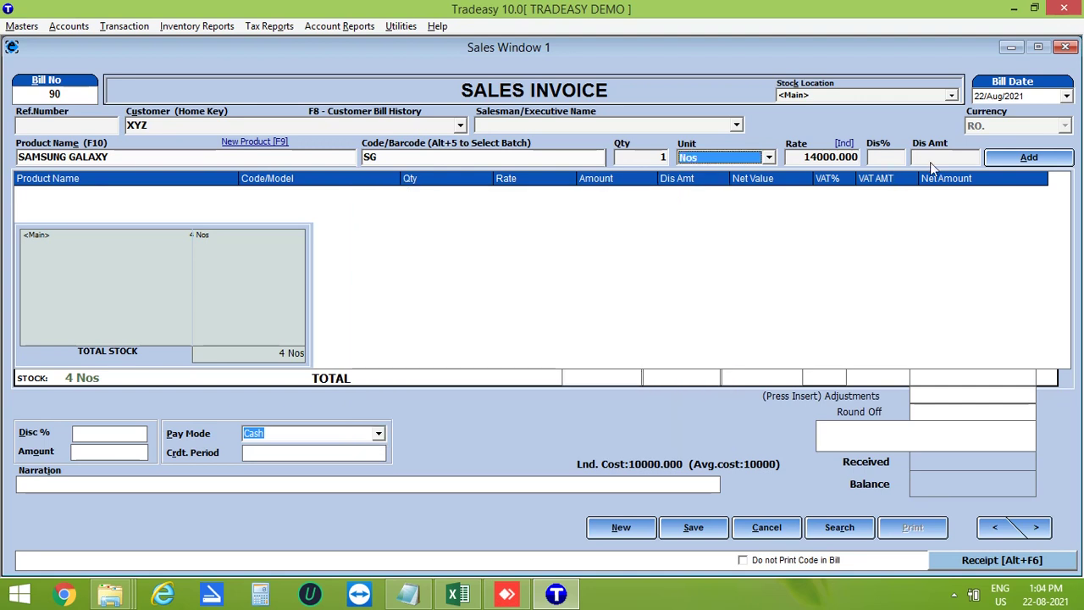
{"action": "left_click", "coordinate": [1022, 161]}
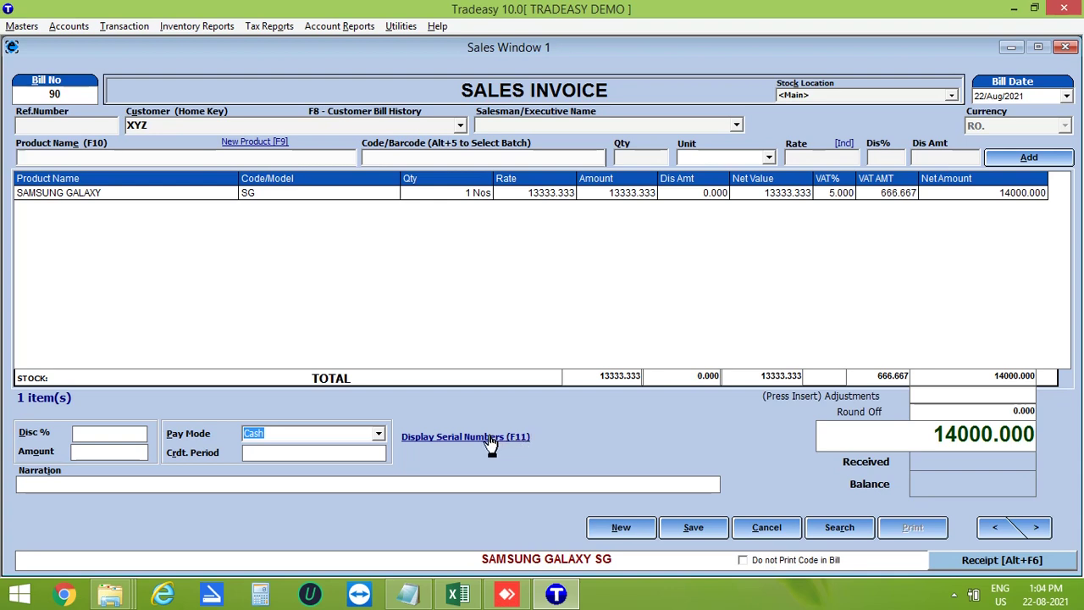
{"action": "left_click", "coordinate": [490, 437]}
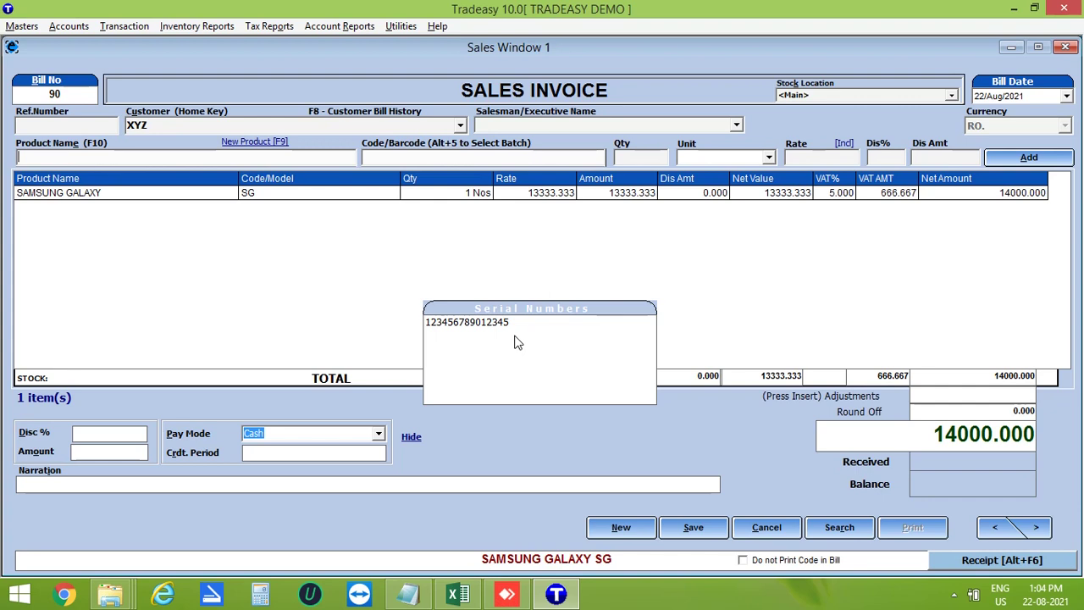
{"action": "left_click", "coordinate": [696, 528]}
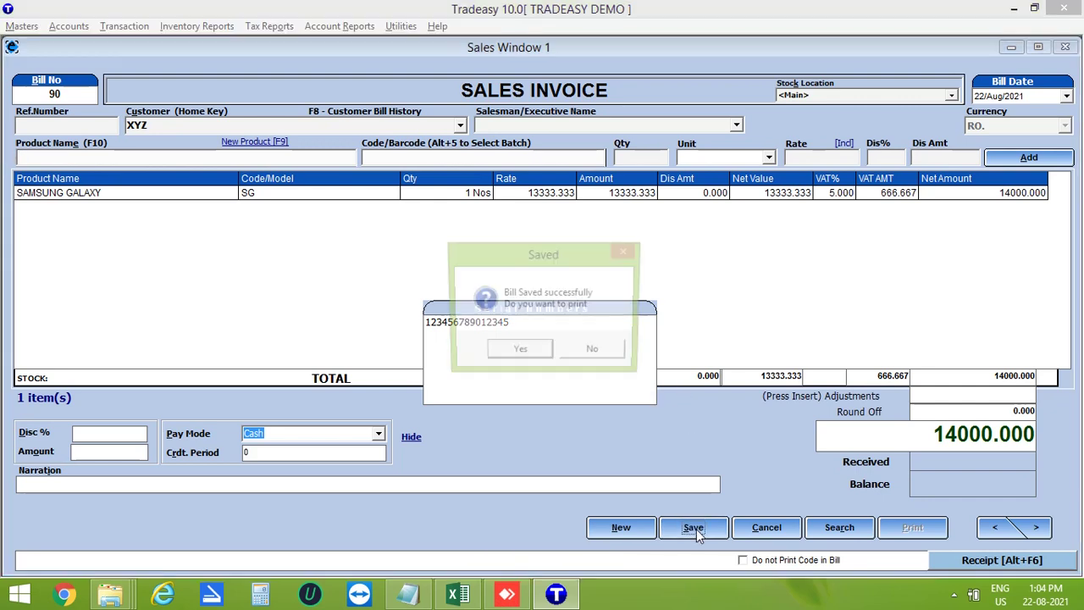
{"action": "left_click", "coordinate": [518, 354]}
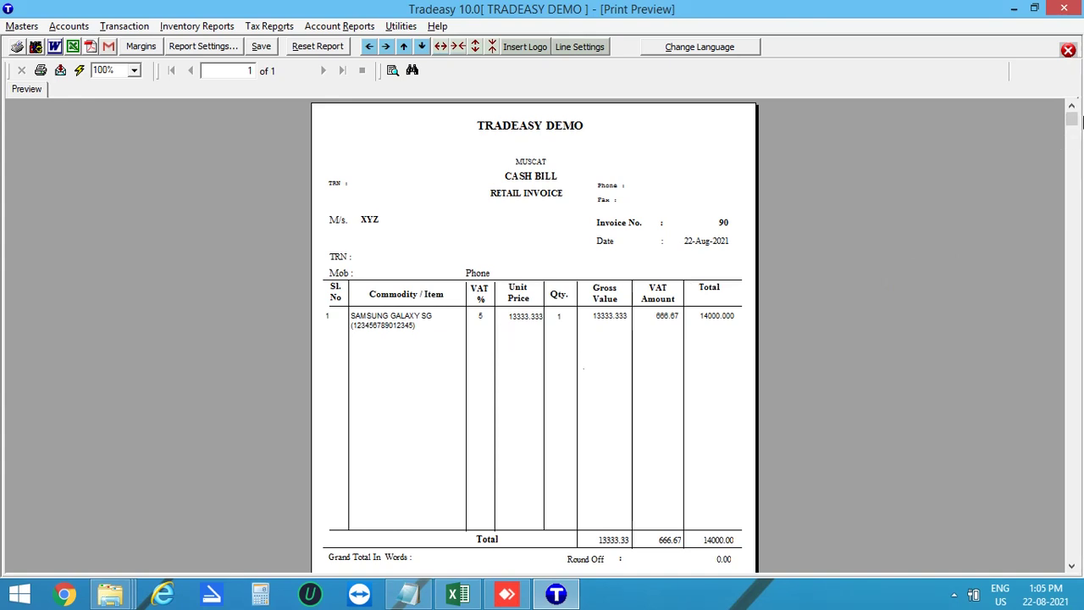
Step: Scroll the invoice 90 print preview, then close it and the Sales window
{"action": "mouse_move", "coordinate": [1071, 118]}
{"action": "left_mouse_down"}
{"action": "mouse_move", "coordinate": [1081, 229]}
{"action": "mouse_move", "coordinate": [1068, 127]}
{"action": "left_mouse_up"}
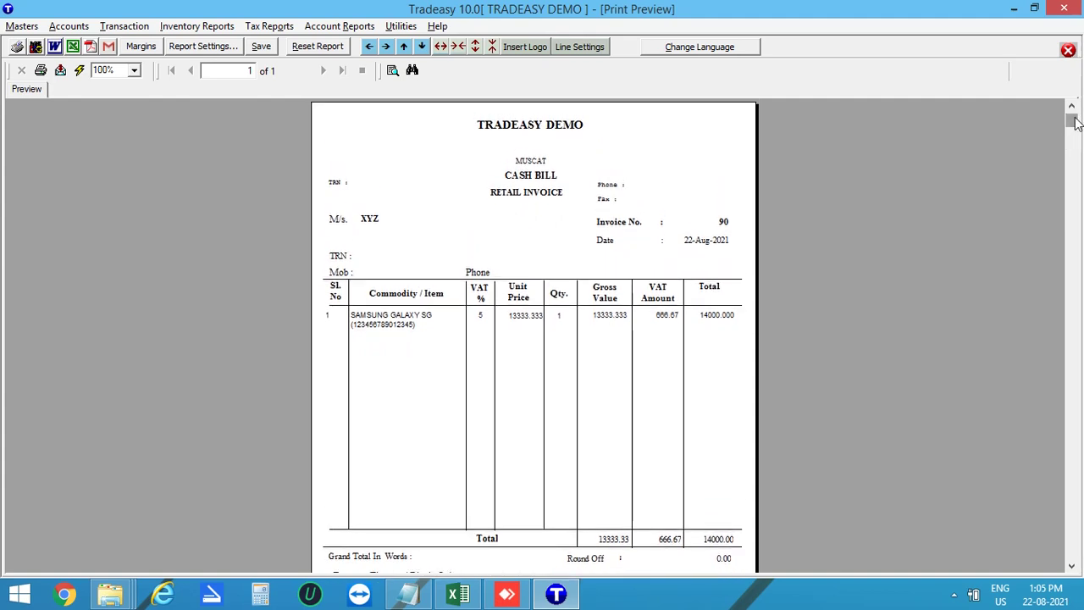
{"action": "left_click", "coordinate": [1068, 50]}
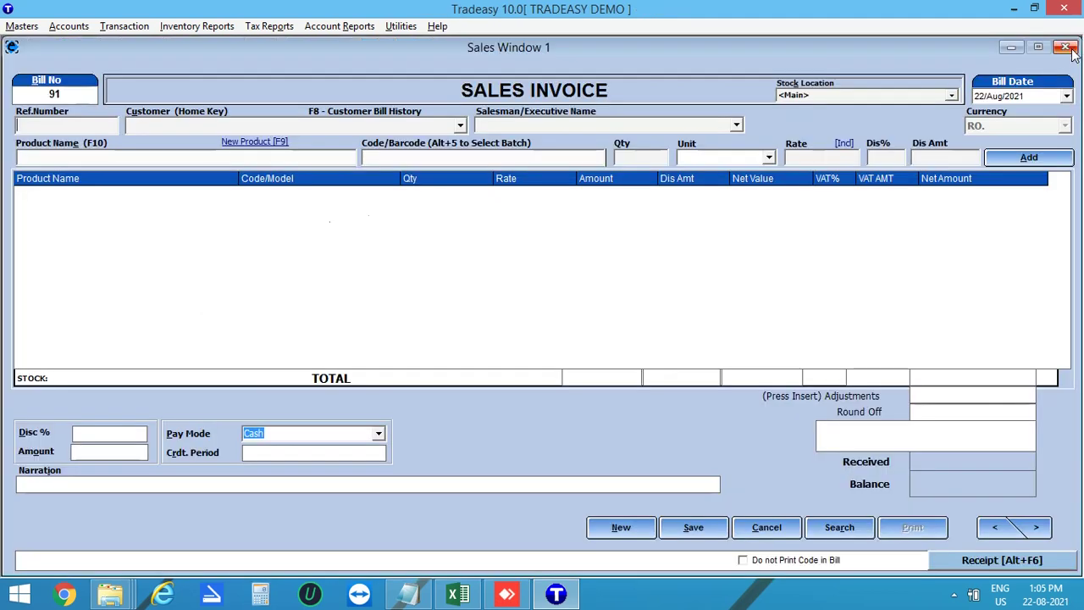
{"action": "left_click", "coordinate": [1066, 47]}
{"action": "left_click", "coordinate": [197, 26]}
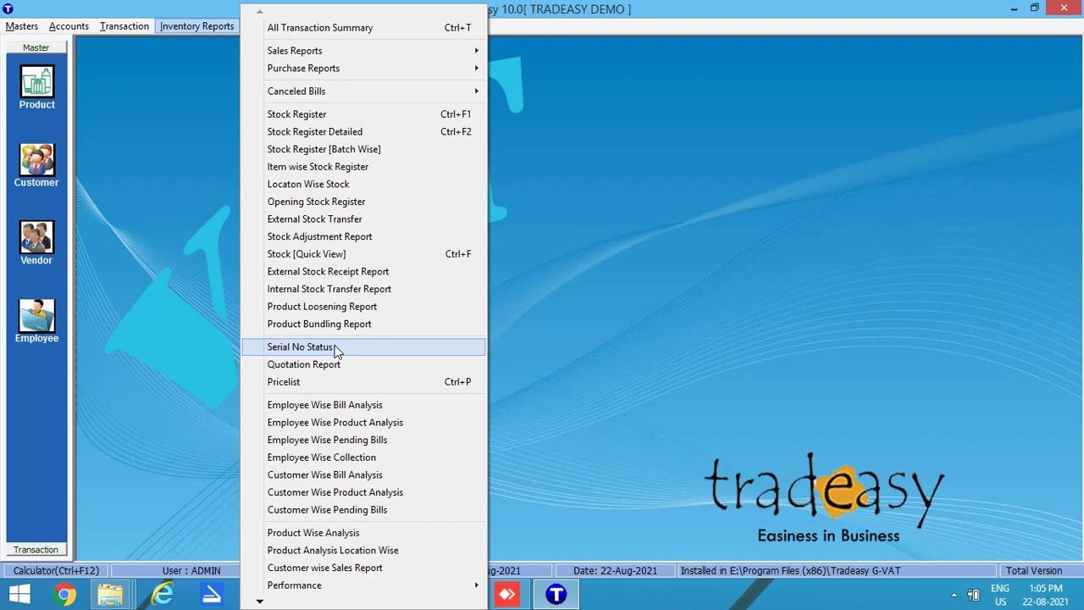
{"action": "left_click", "coordinate": [336, 348]}
{"action": "left_click", "coordinate": [161, 83]}
{"action": "left_click", "coordinate": [194, 296]}
{"action": "type", "text": "12345"}
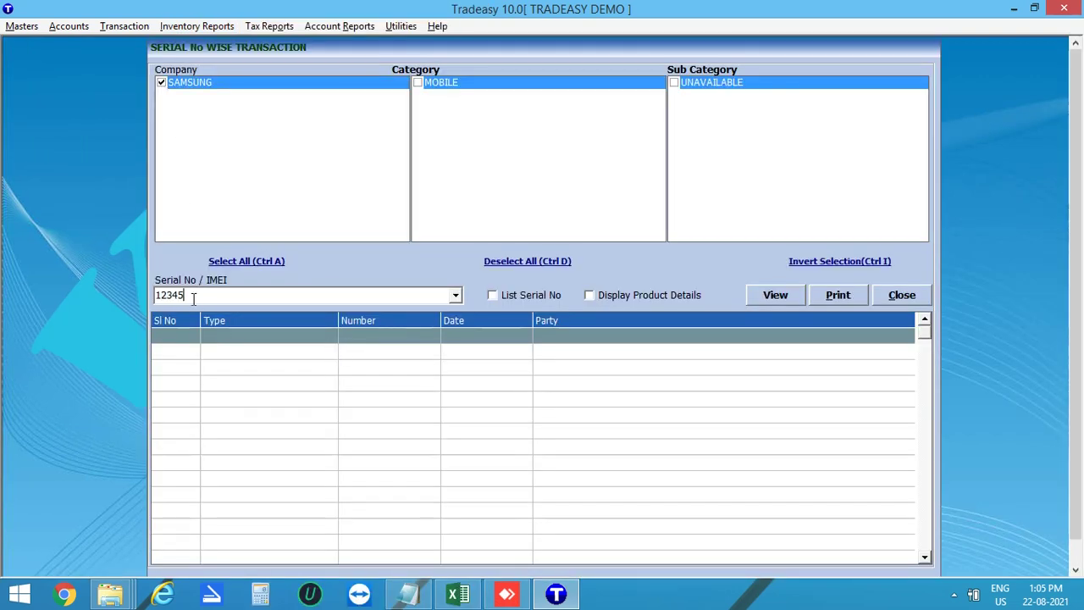
{"action": "type", "text": "6789012345"}
{"action": "left_click", "coordinate": [786, 296]}
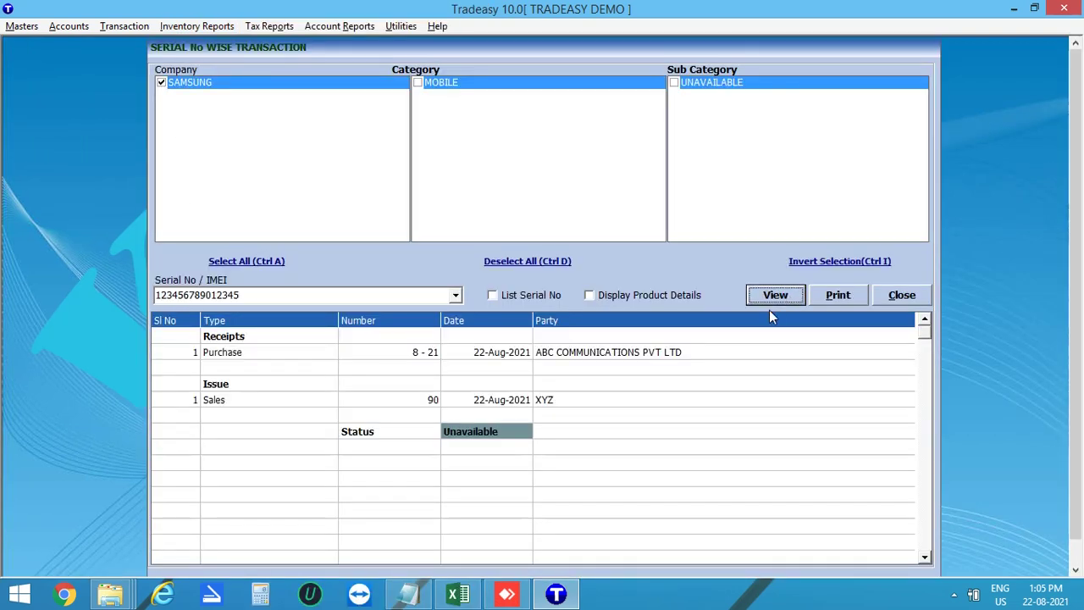
{"action": "left_click", "coordinate": [472, 464]}
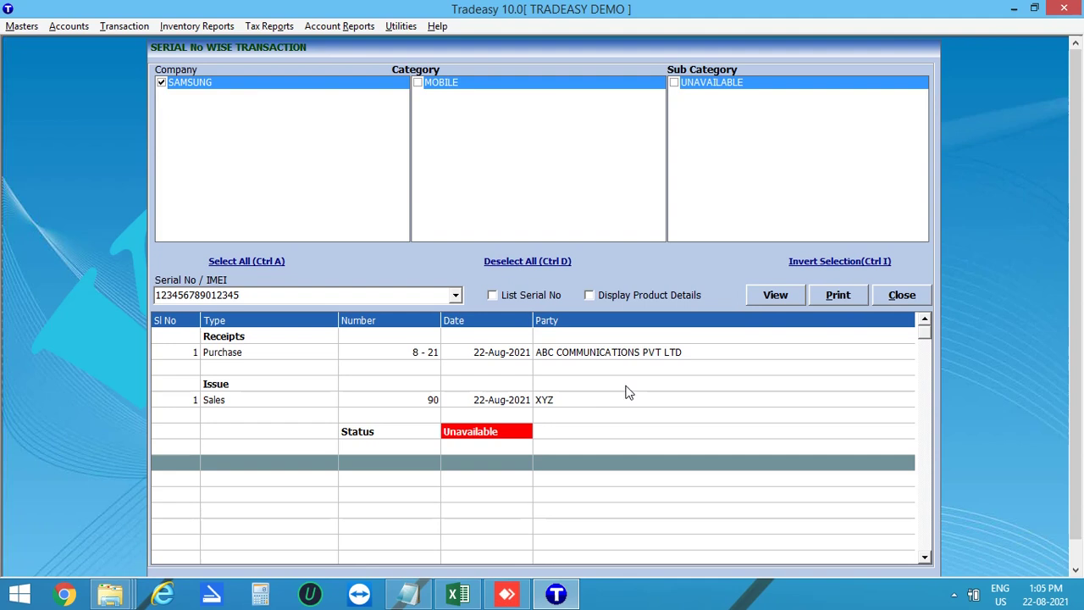
{"action": "left_click", "coordinate": [926, 294]}
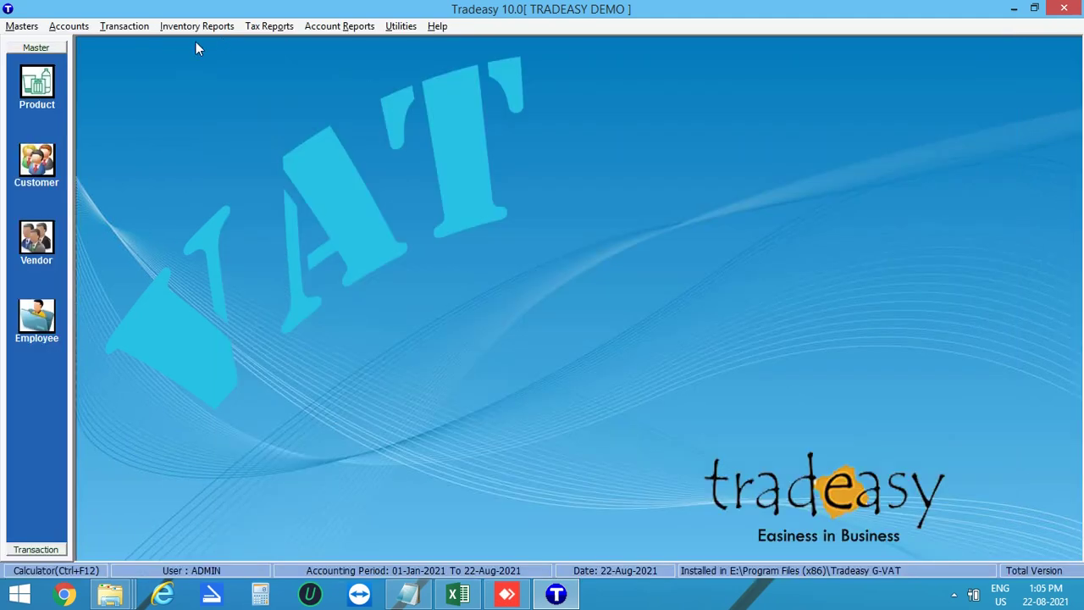
Step: Start a new sales return in the default series against bill 90 for customer XYZ
{"action": "left_click", "coordinate": [141, 29]}
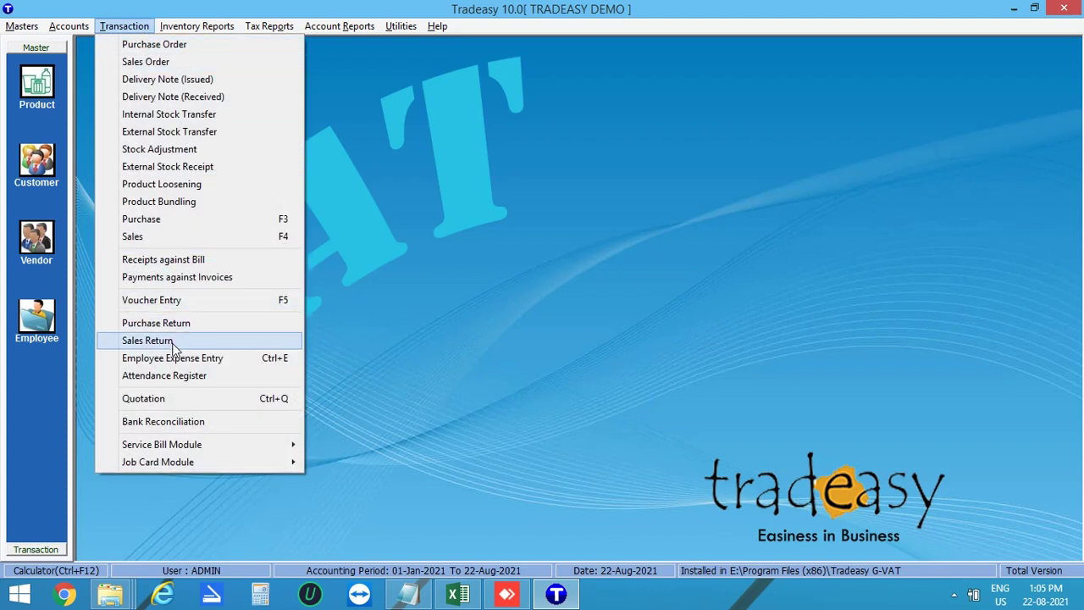
{"action": "left_click", "coordinate": [174, 347]}
{"action": "left_click", "coordinate": [582, 444]}
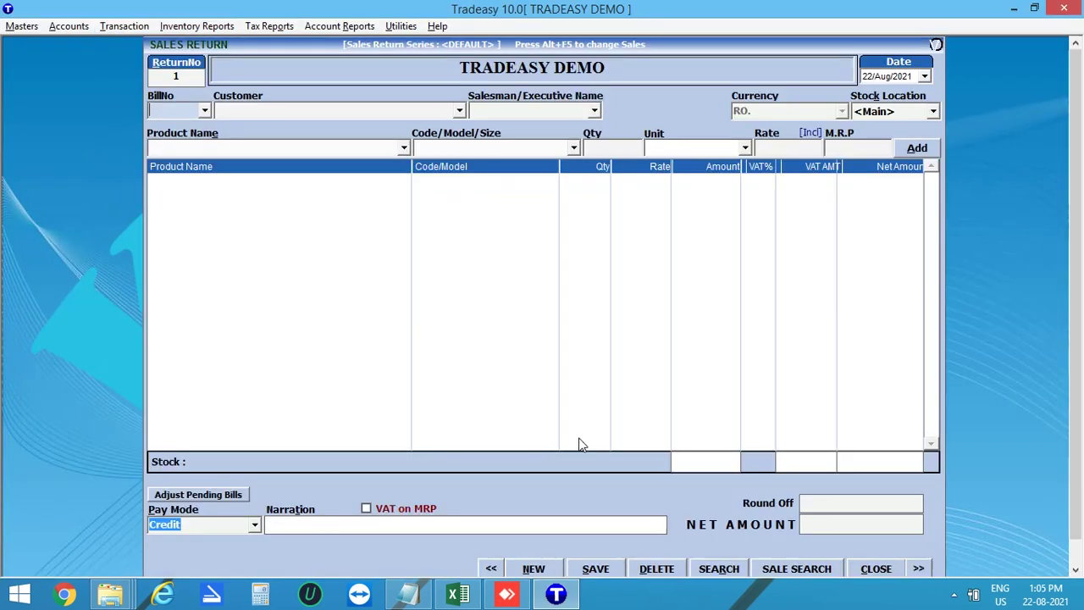
{"action": "type", "text": "90"}
{"action": "key", "text": "Return"}
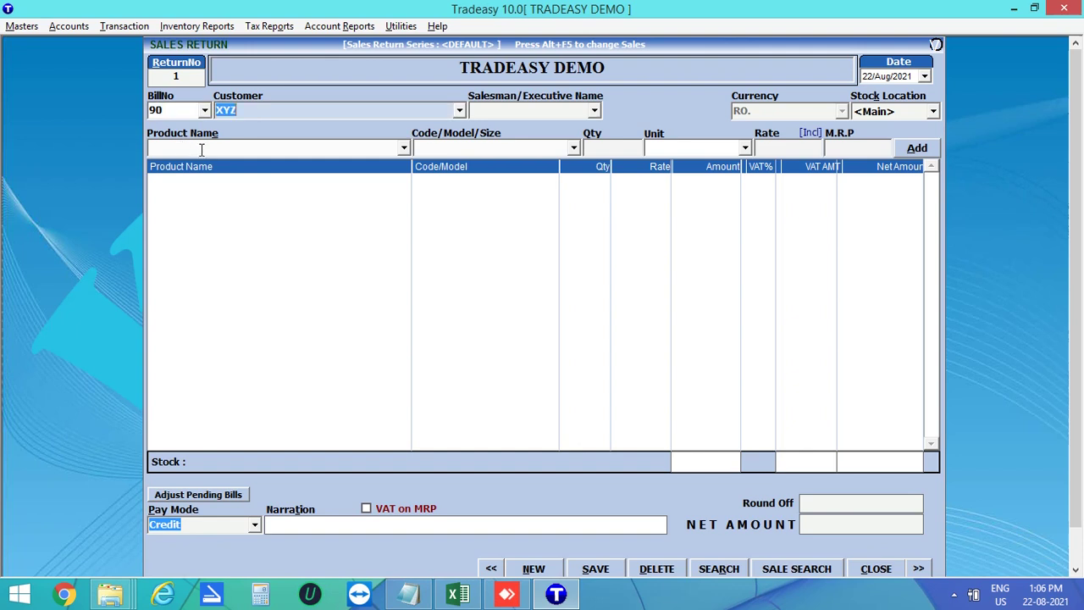
{"action": "key", "text": "Return"}
{"action": "key", "text": "Return"}
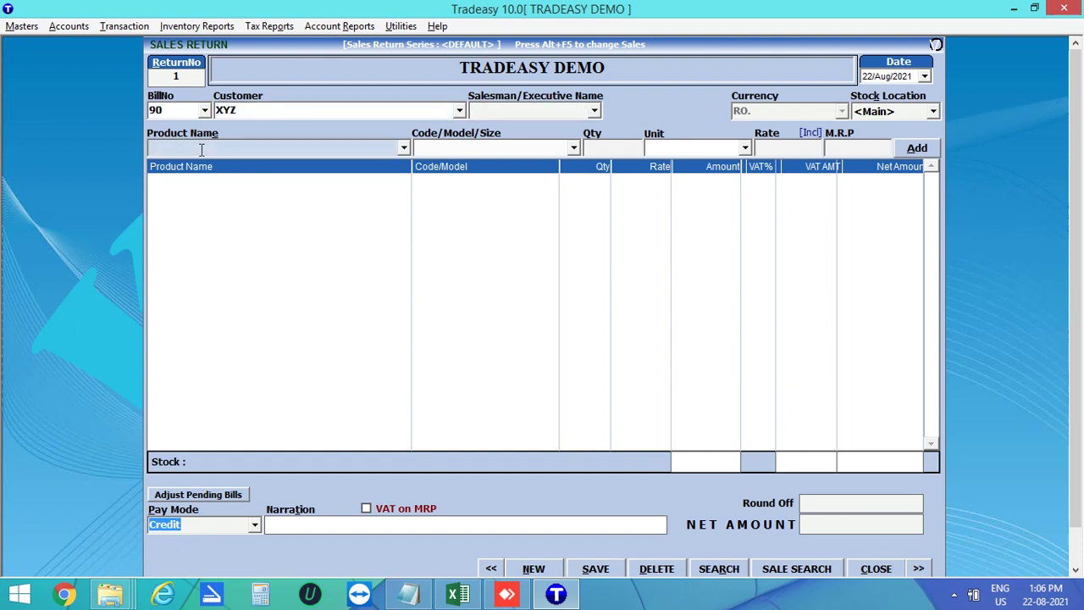
{"action": "key", "text": "Down"}
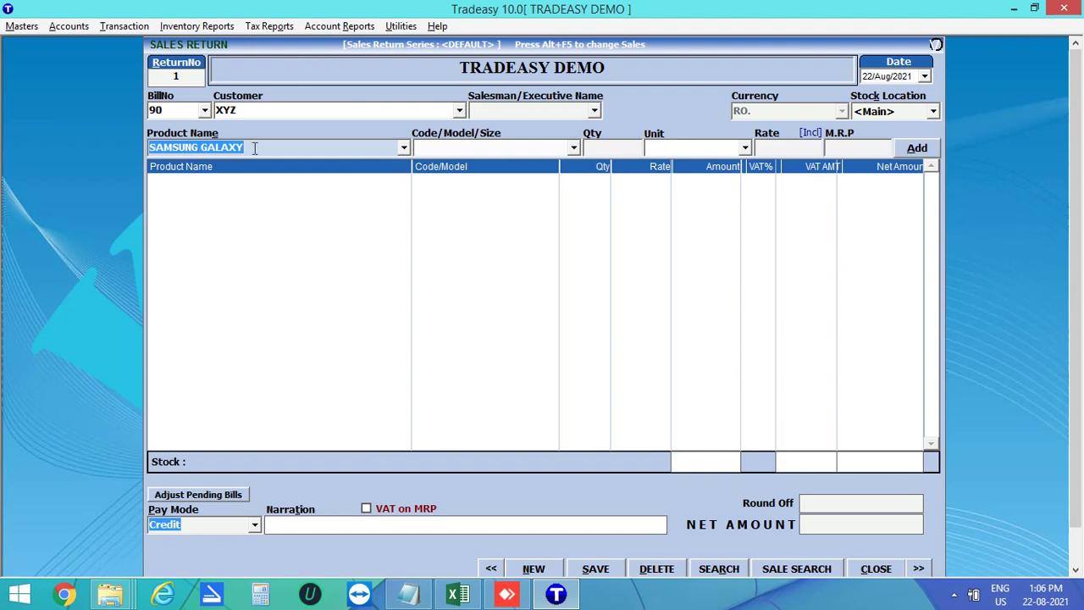
{"action": "left_click", "coordinate": [404, 148]}
{"action": "key", "text": "Return"}
{"action": "key", "text": "Return"}
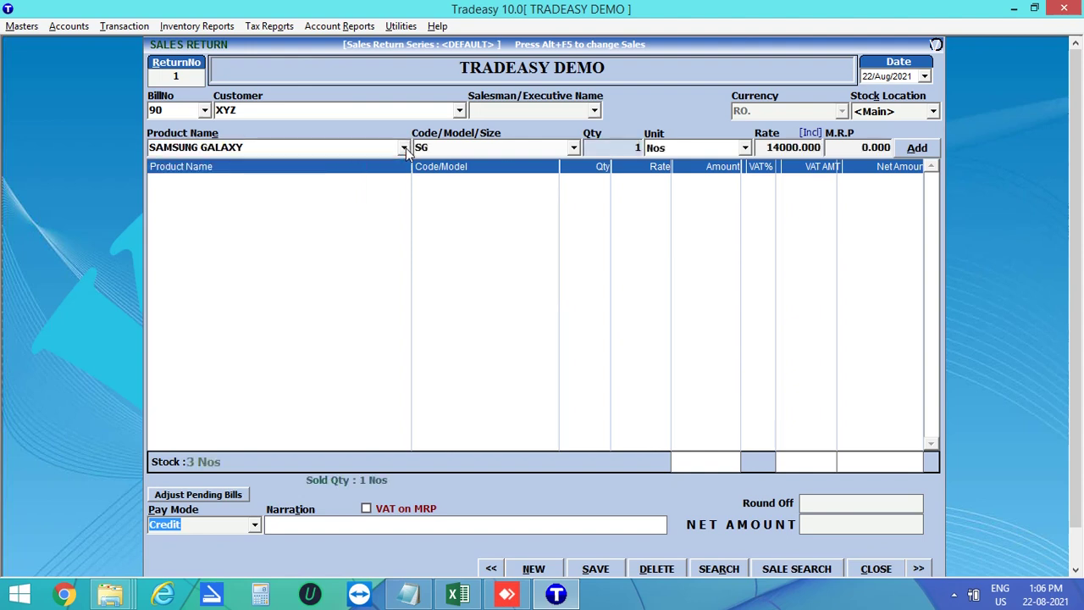
{"action": "key", "text": "Return"}
{"action": "type", "text": "123456789012345"}
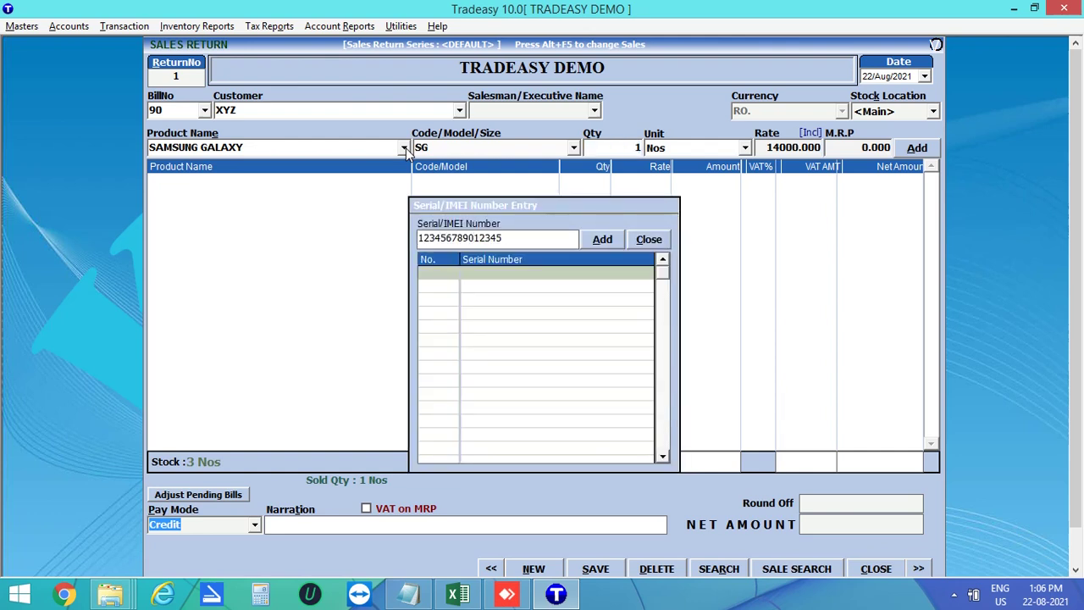
{"action": "key", "text": "Return"}
{"action": "left_click", "coordinate": [918, 149]}
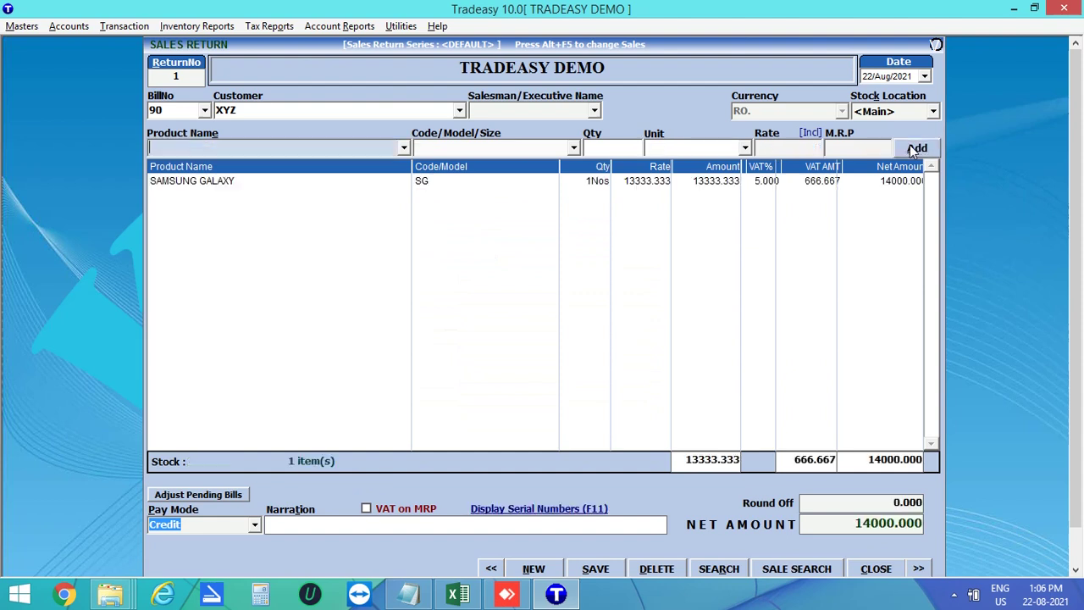
Step: Set payment mode to Cash, save the return without printing, and close the form
{"action": "left_click", "coordinate": [536, 509]}
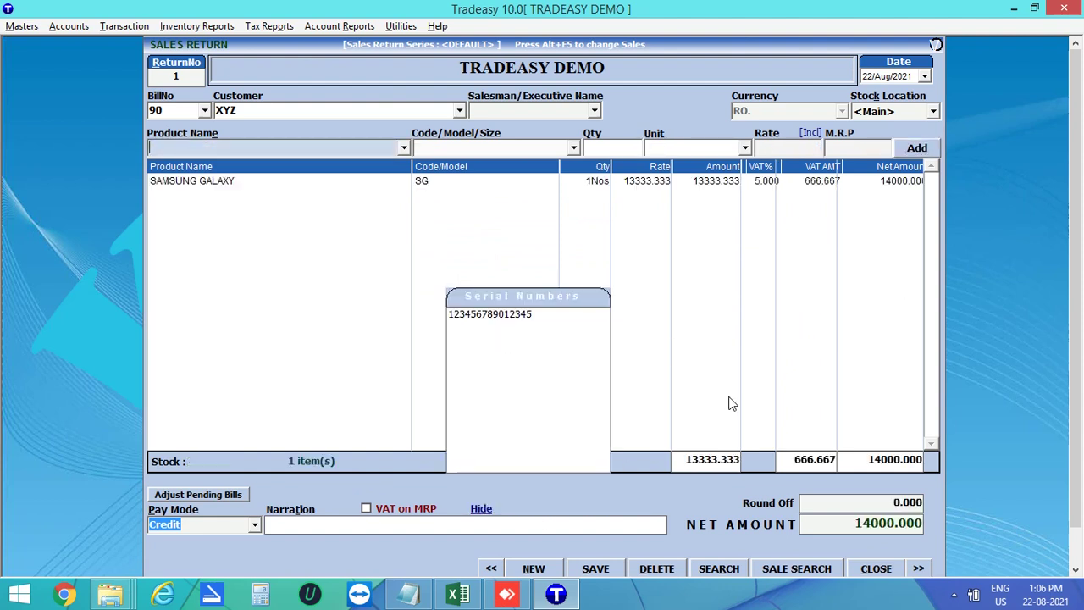
{"action": "left_click", "coordinate": [257, 528]}
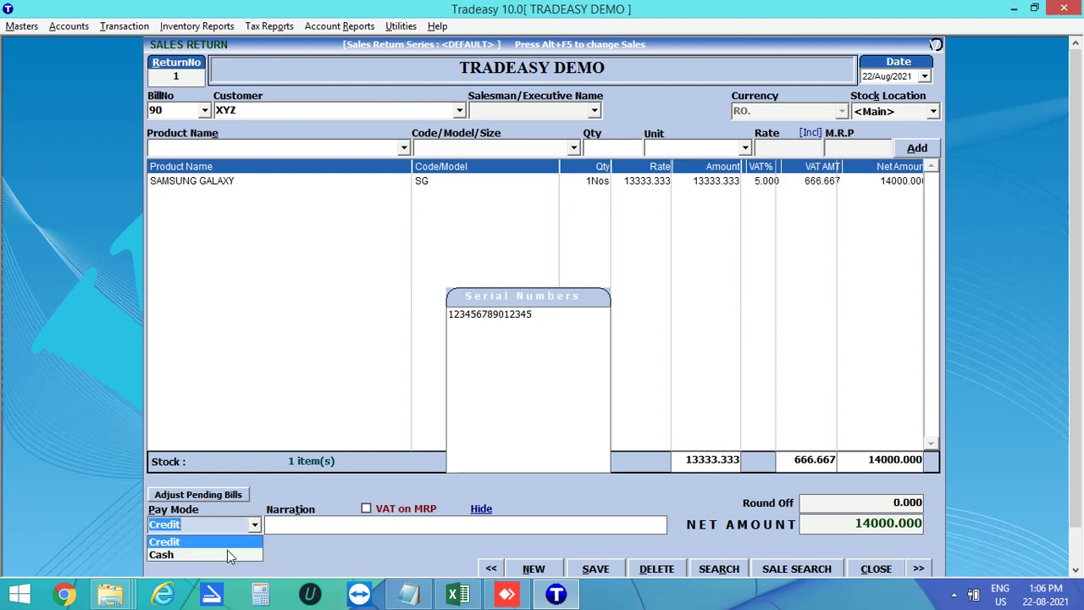
{"action": "left_click", "coordinate": [224, 554]}
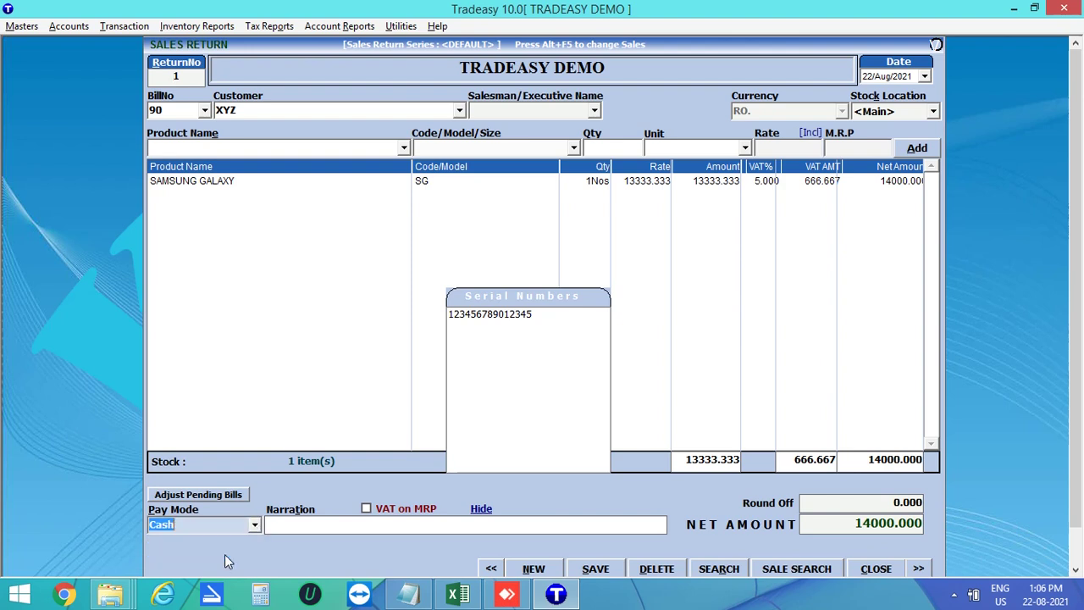
{"action": "left_click", "coordinate": [601, 571]}
{"action": "left_click", "coordinate": [595, 352]}
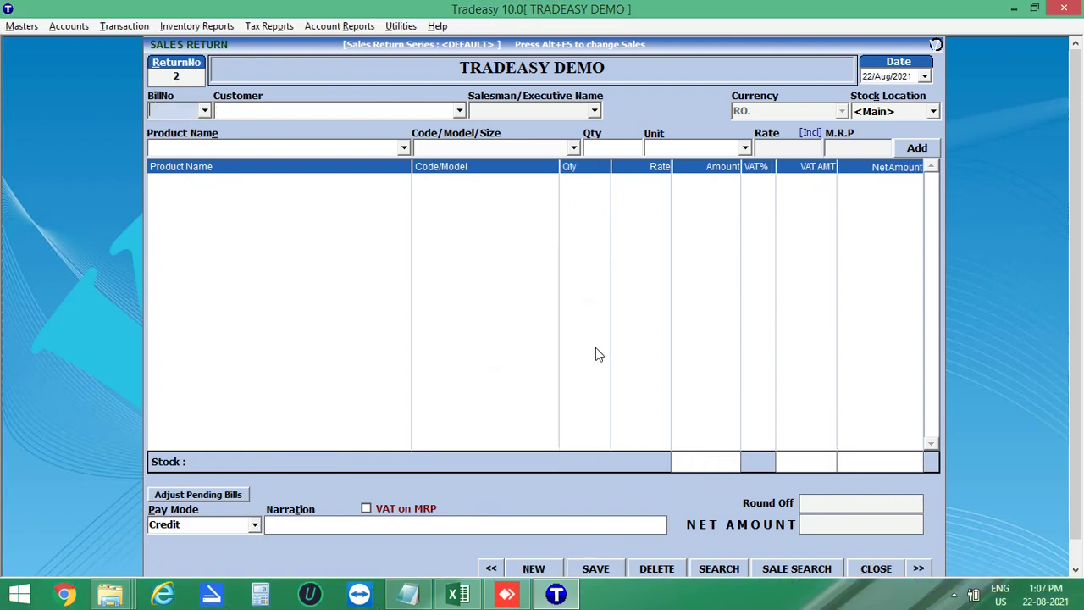
{"action": "left_click", "coordinate": [875, 568]}
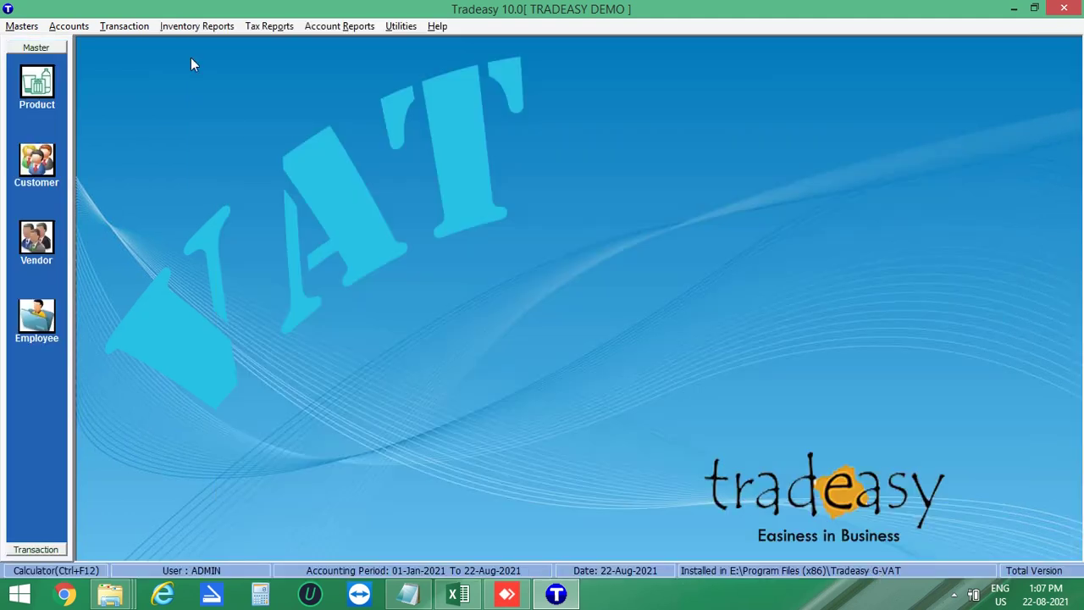
{"action": "left_click", "coordinate": [188, 30]}
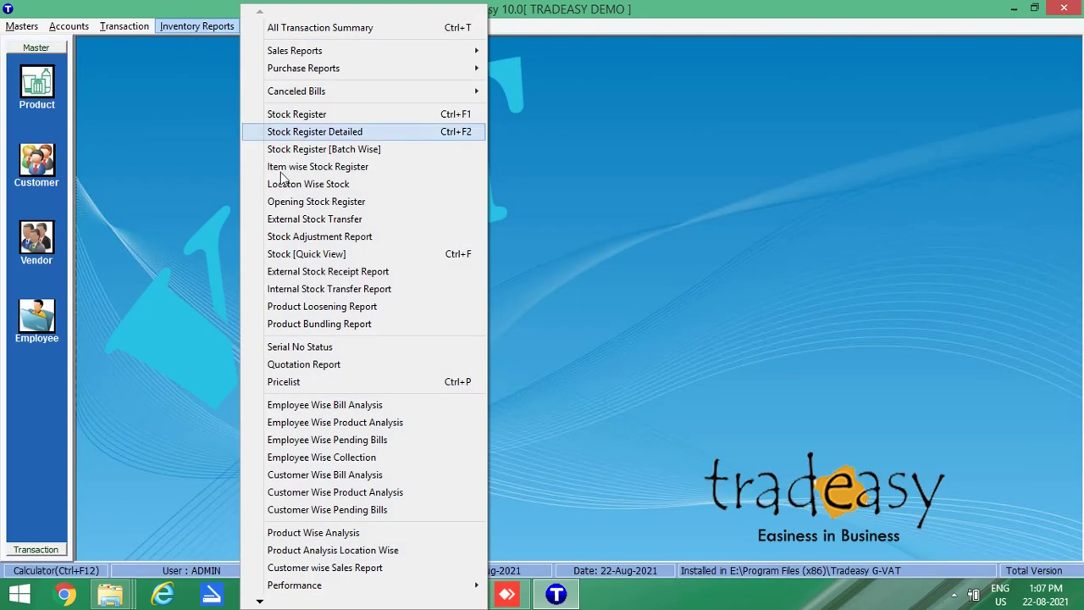
{"action": "left_click", "coordinate": [303, 349]}
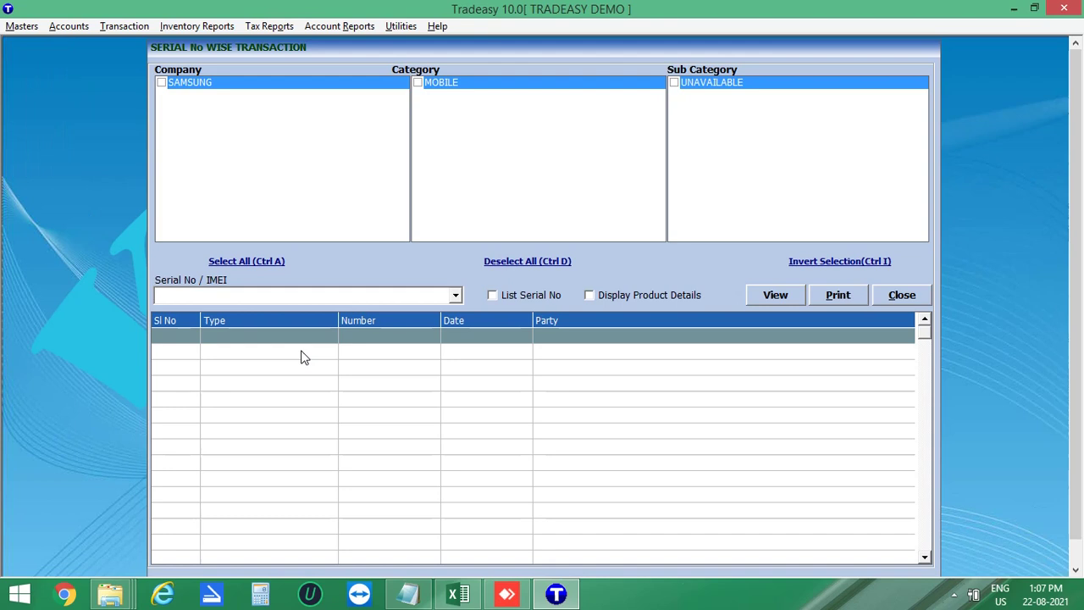
{"action": "left_click", "coordinate": [162, 82]}
{"action": "left_click", "coordinate": [179, 297]}
{"action": "type", "text": "123456789012345"}
{"action": "left_click", "coordinate": [776, 296]}
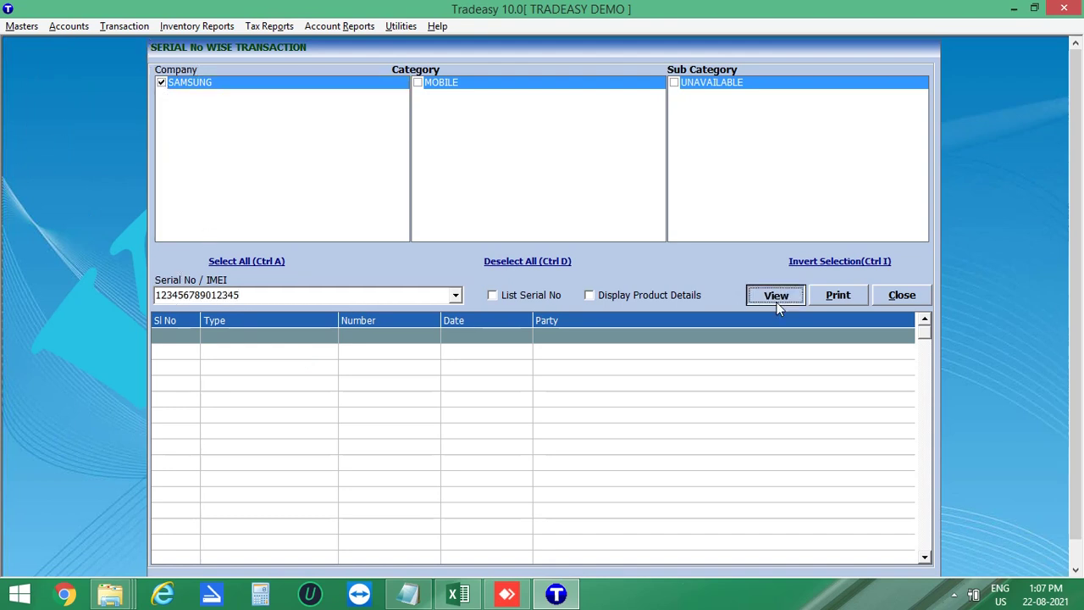
{"action": "left_click", "coordinate": [467, 478]}
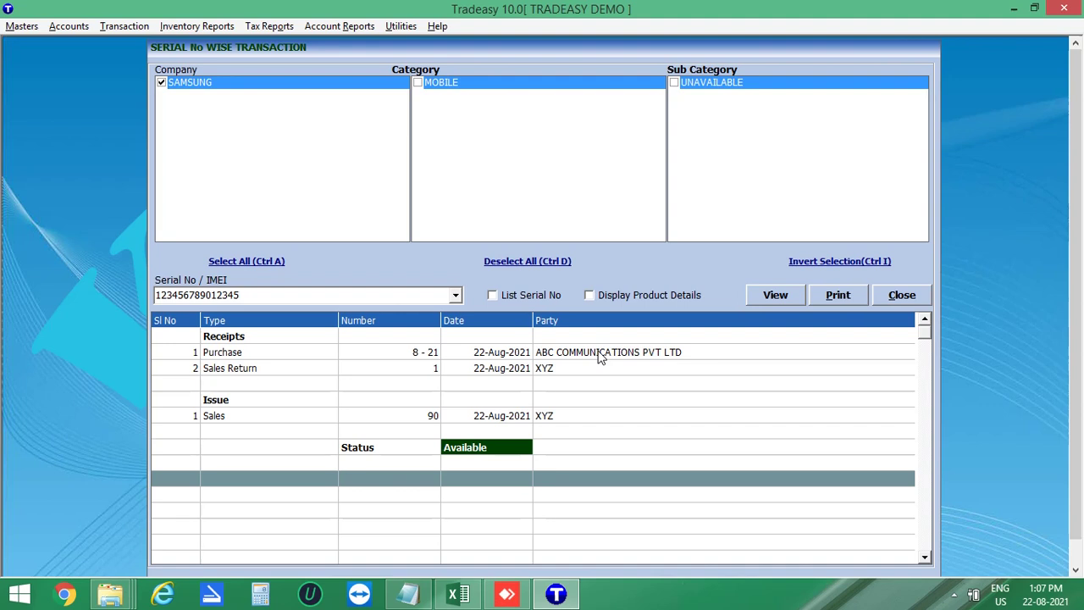
{"action": "left_click", "coordinate": [908, 297]}
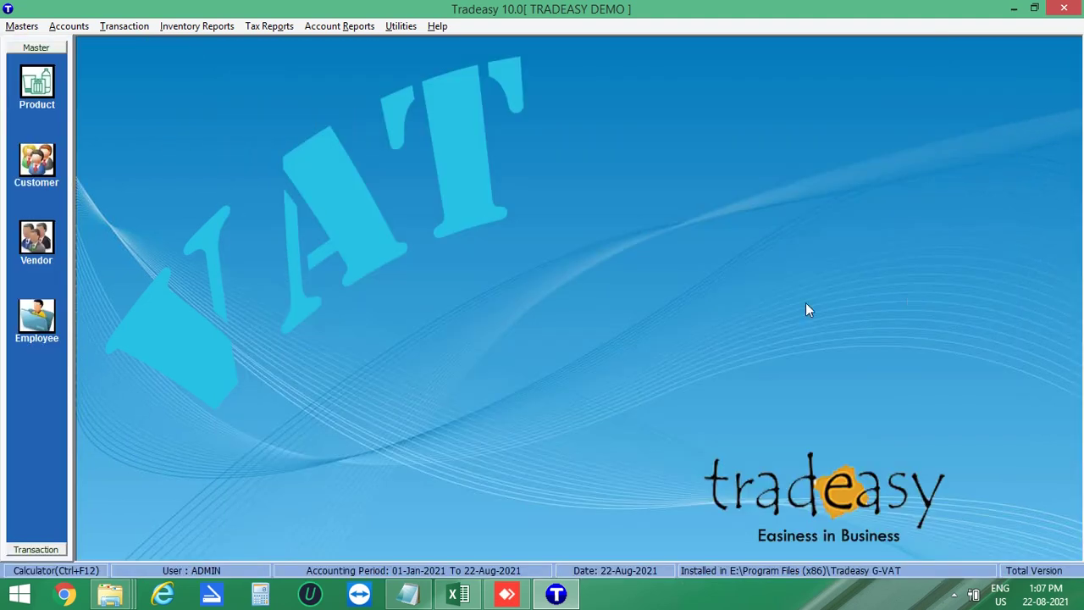